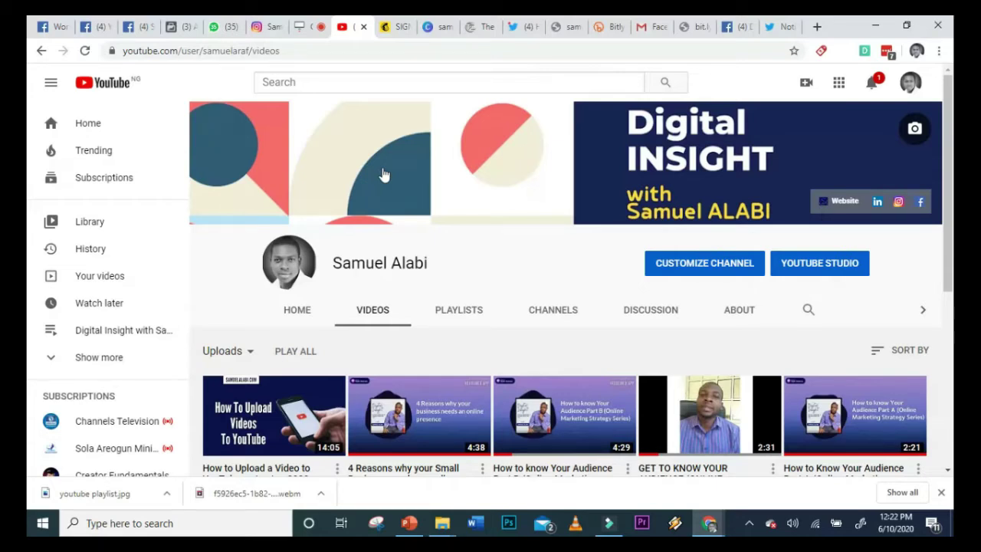
# Open the save-to-playlist options for the uploaded video "How to Upload a Video to YouTube on Laptop 2020"
pyautogui.scroll(-5, 416, 191)
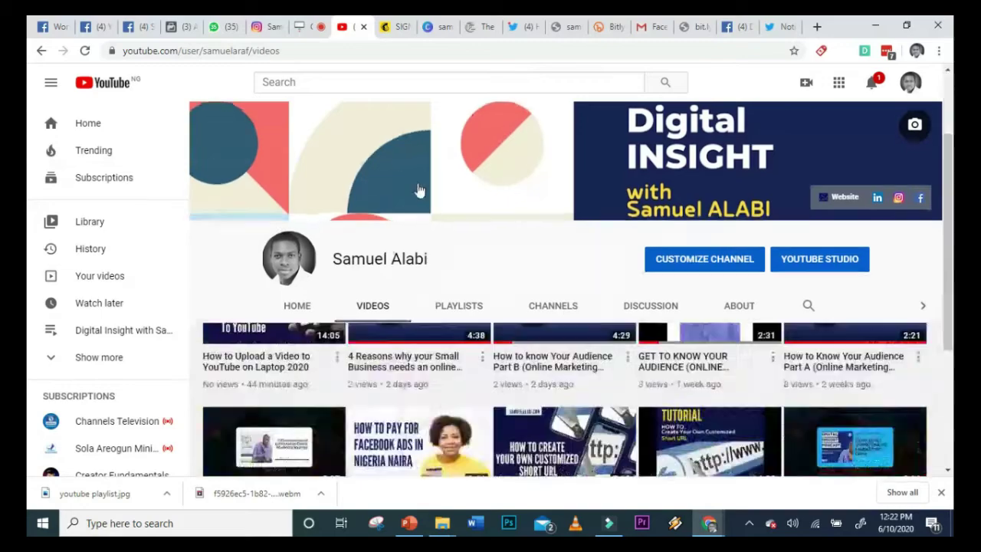
pyautogui.scroll(5, 541, 280)
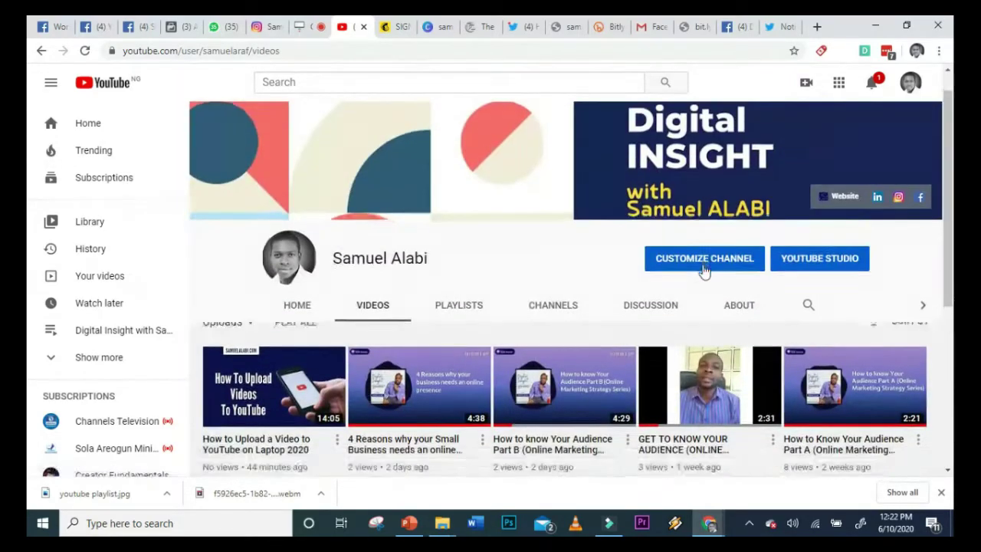
pyautogui.scroll(-2, 606, 339)
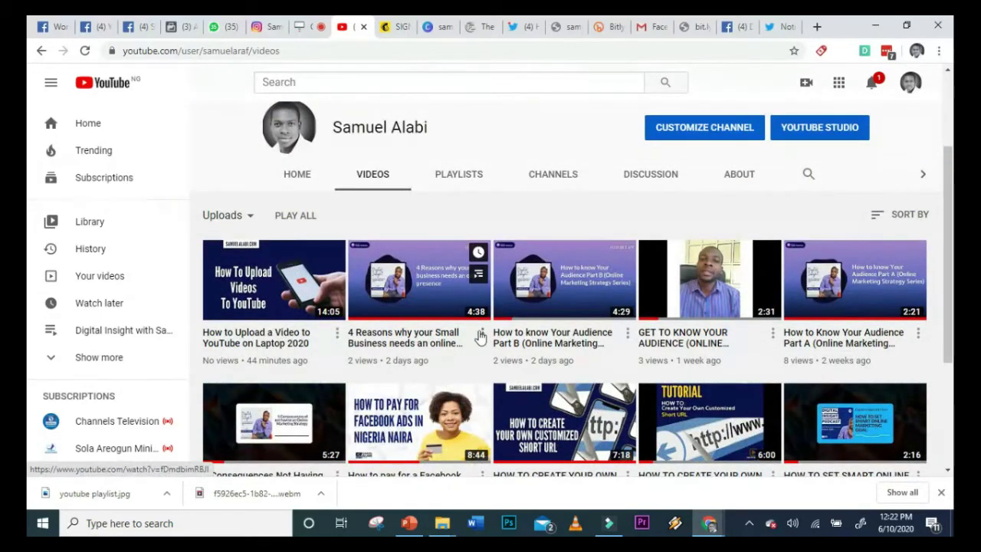
pyautogui.click(337, 334)
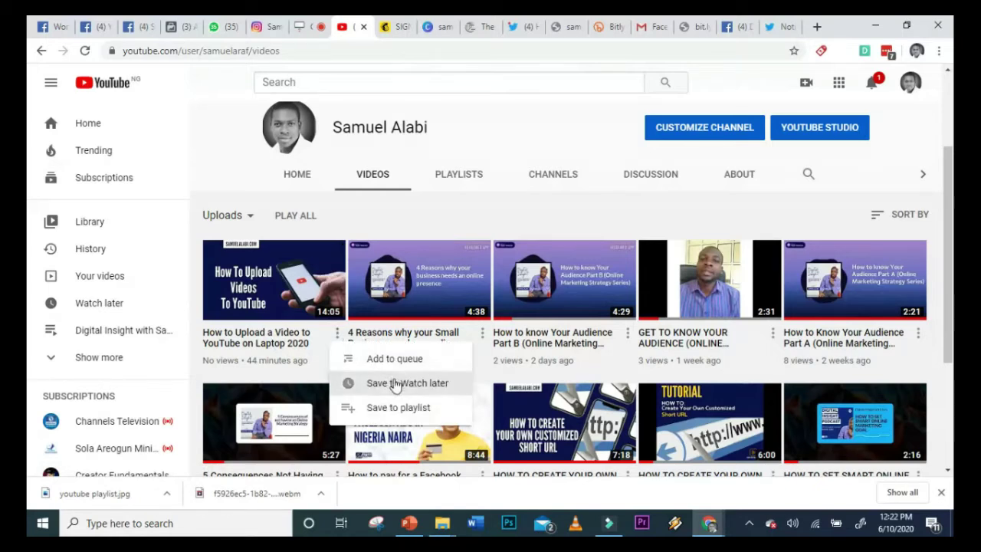
pyautogui.click(405, 409)
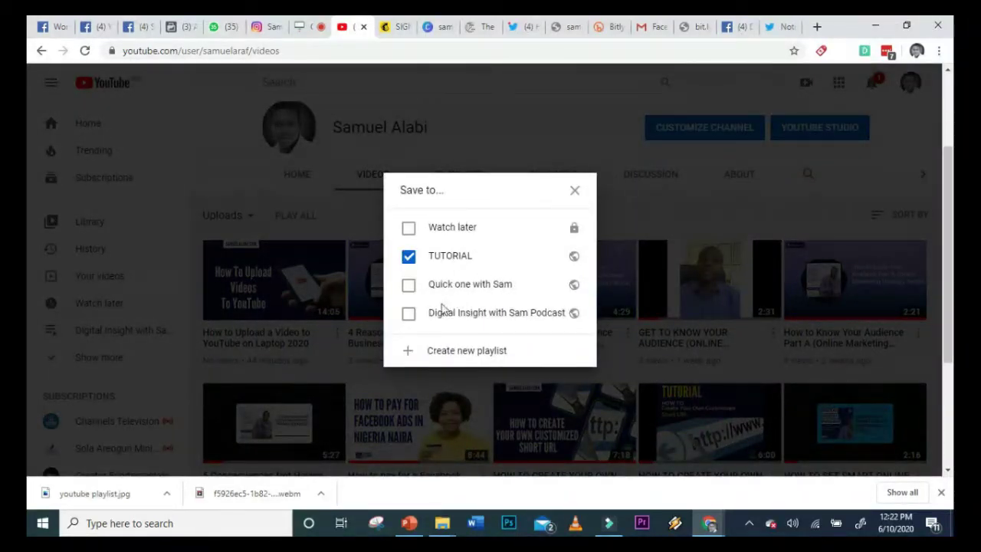
pyautogui.click(409, 288)
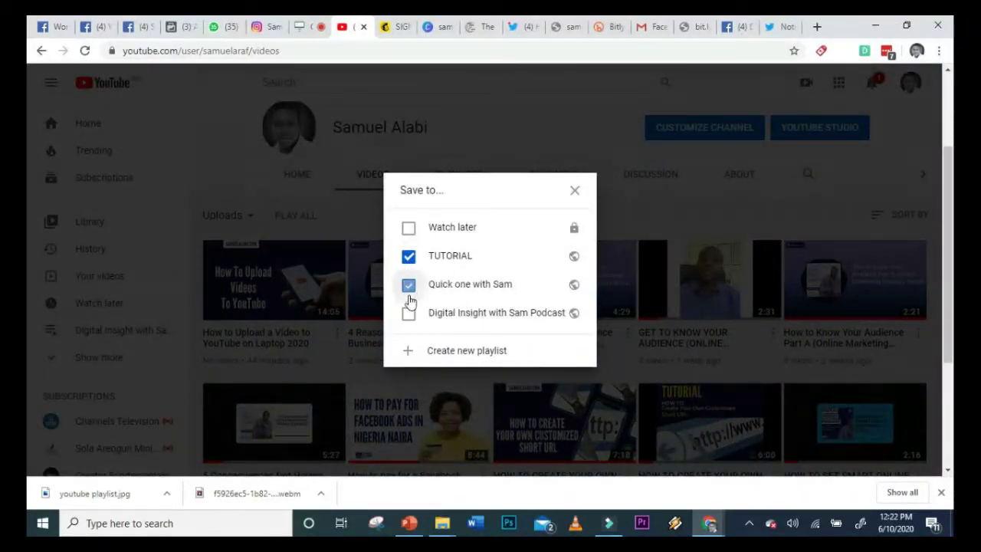
pyautogui.click(407, 314)
pyautogui.click(408, 298)
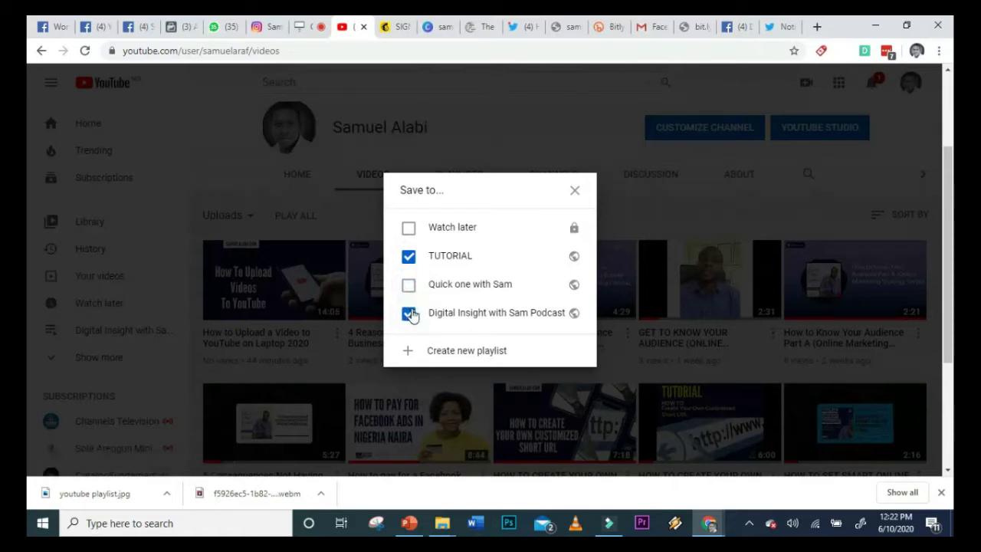
pyautogui.click(409, 313)
pyautogui.click(409, 260)
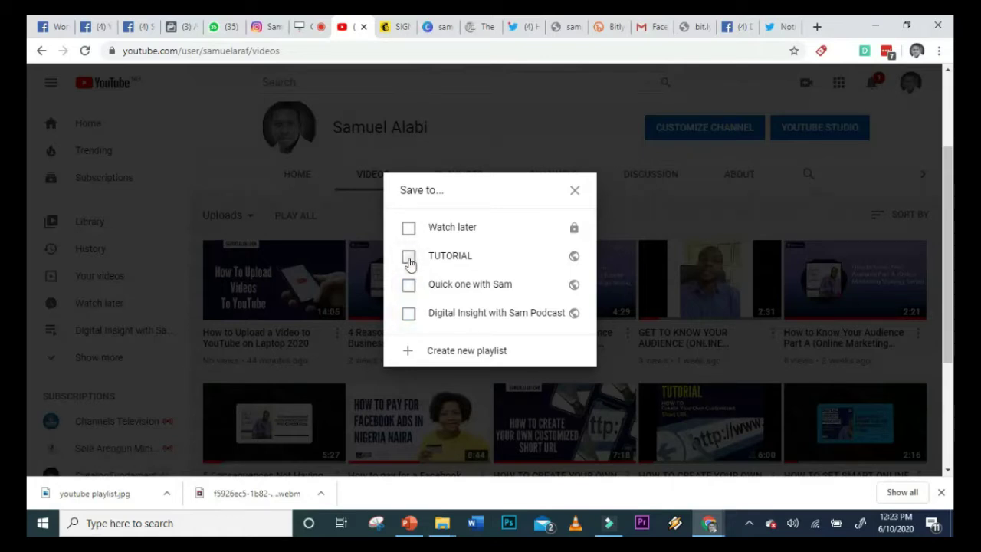
pyautogui.click(410, 259)
# Create a new public playlist named "YouTube tutorial" containing the video on uploading to YouTube
pyautogui.click(452, 353)
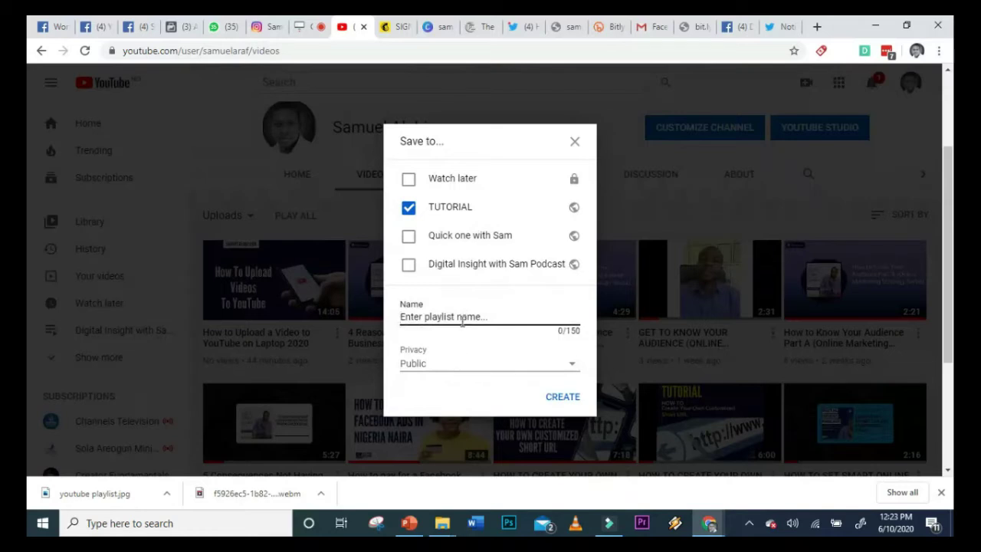
pyautogui.write('Youtube tutorial')
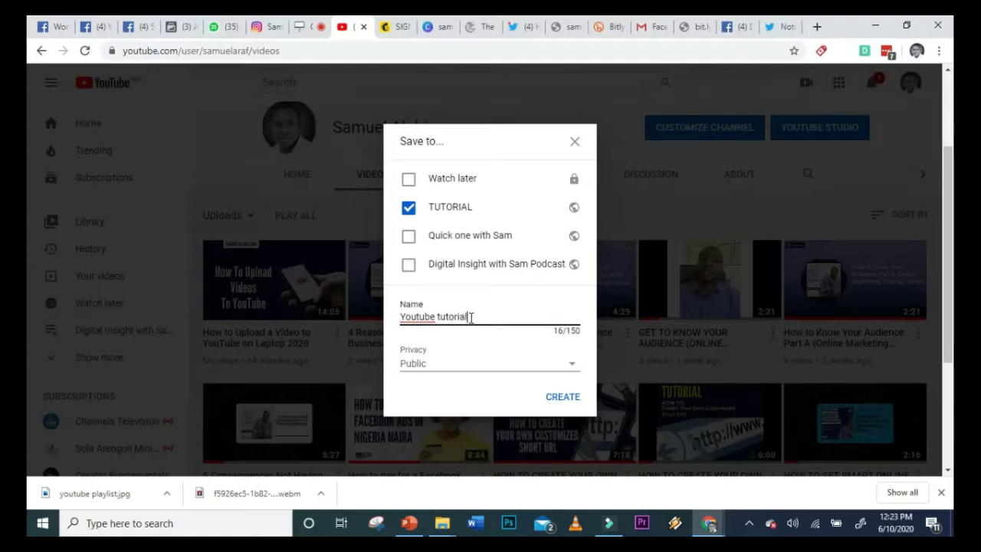
pyautogui.rightClick(420, 317)
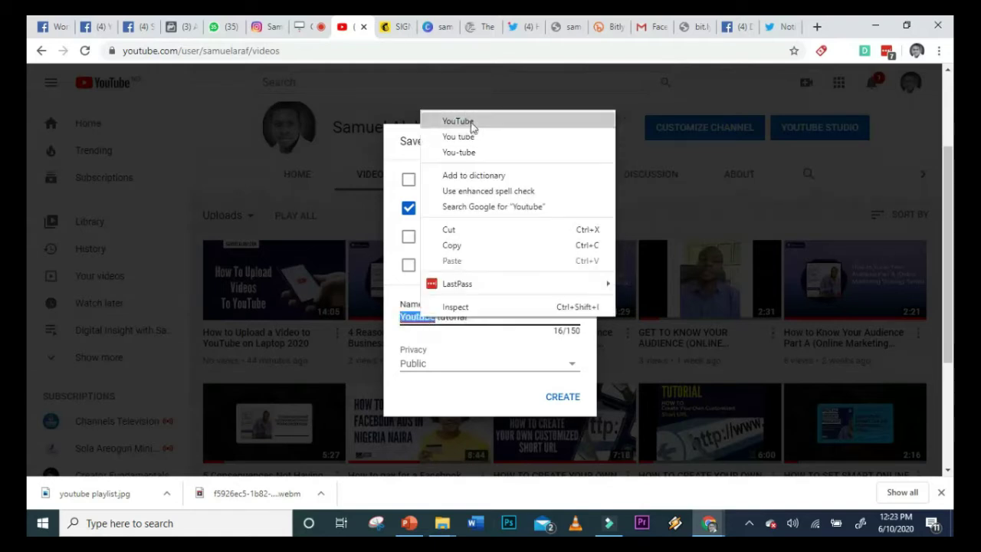
pyautogui.click(469, 124)
pyautogui.click(527, 368)
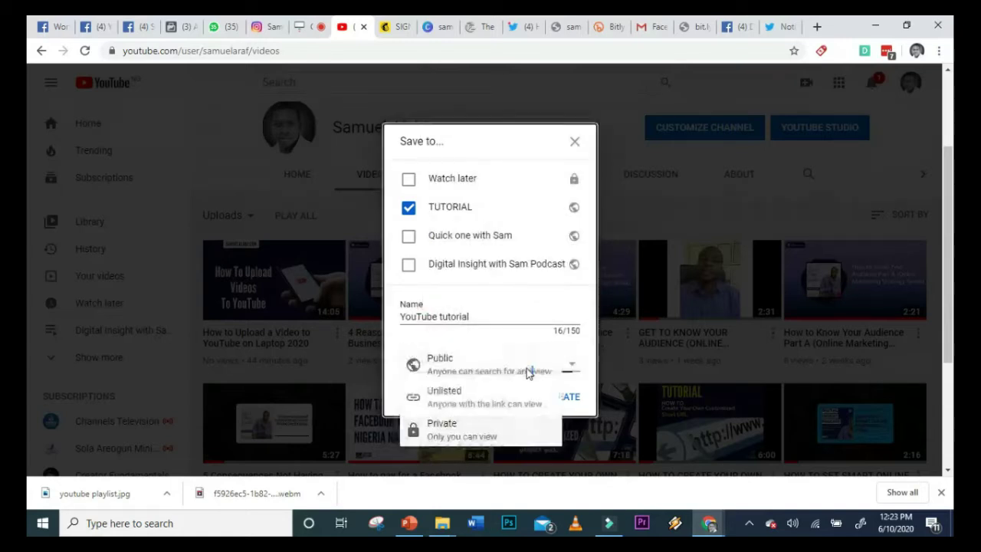
pyautogui.click(539, 370)
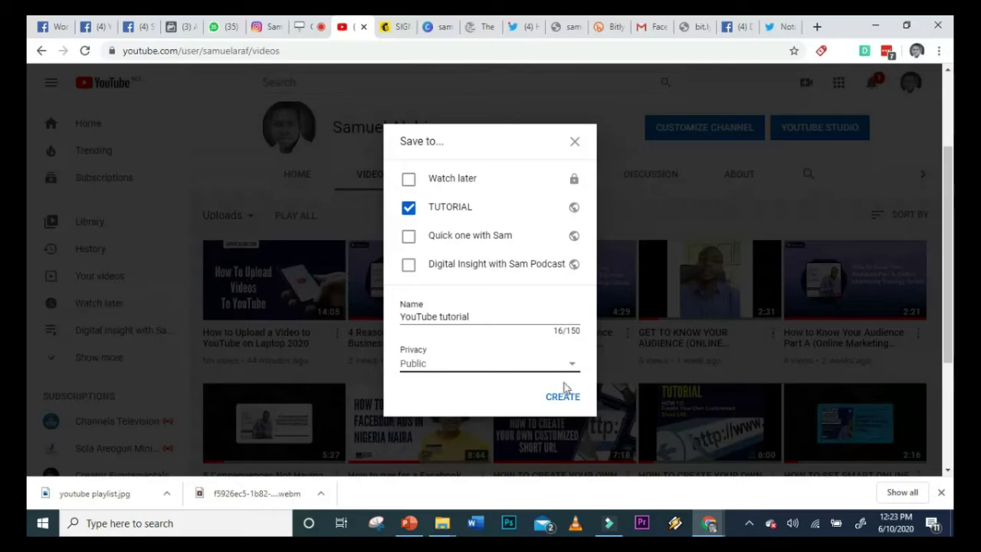
pyautogui.click(565, 399)
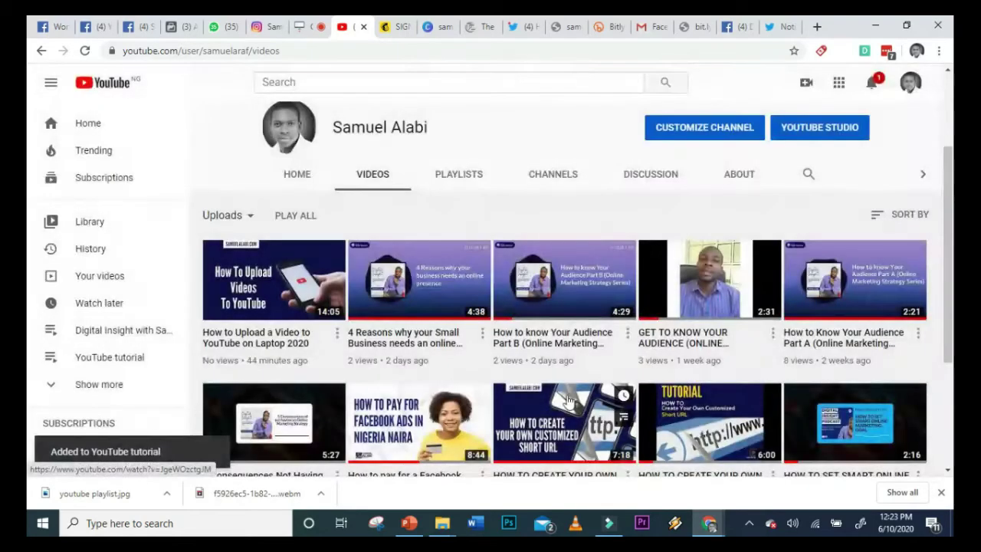
# Save the video "HOW TO CREATE YOUR OWN CUSTOM SHORT LINKS OR URL (B)" to the "YouTube tutorial" playlist
pyautogui.scroll(-2, 486, 355)
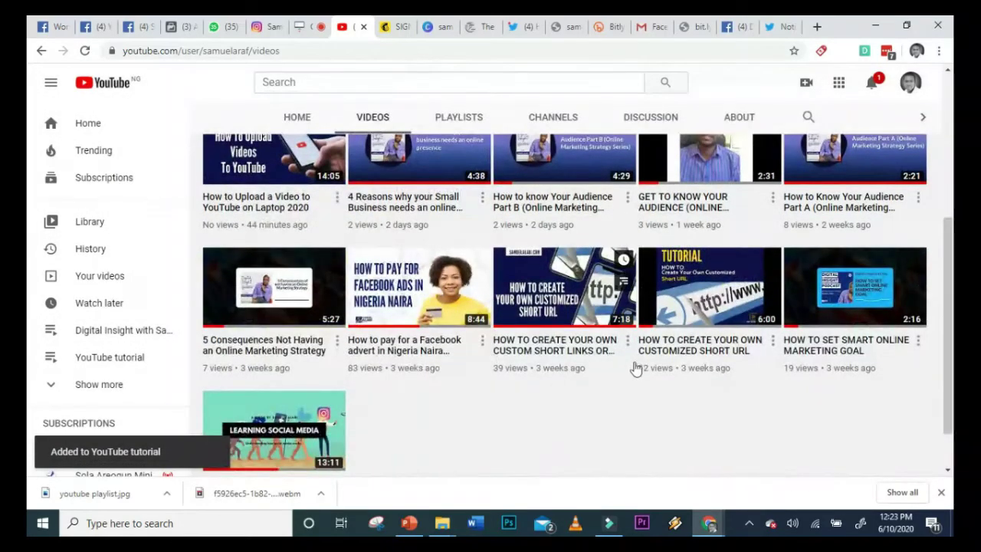
pyautogui.click(628, 345)
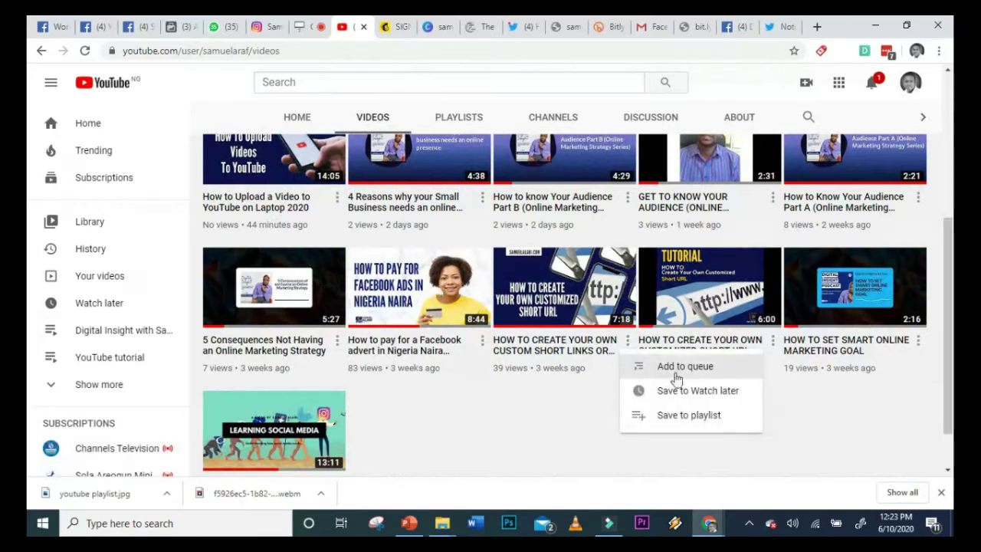
pyautogui.click(689, 415)
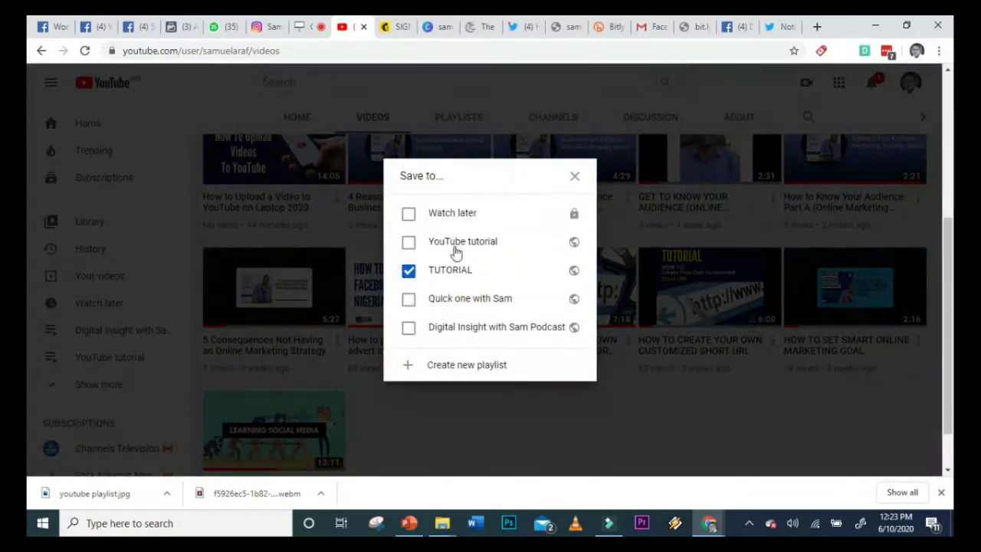
pyautogui.click(455, 247)
pyautogui.click(477, 369)
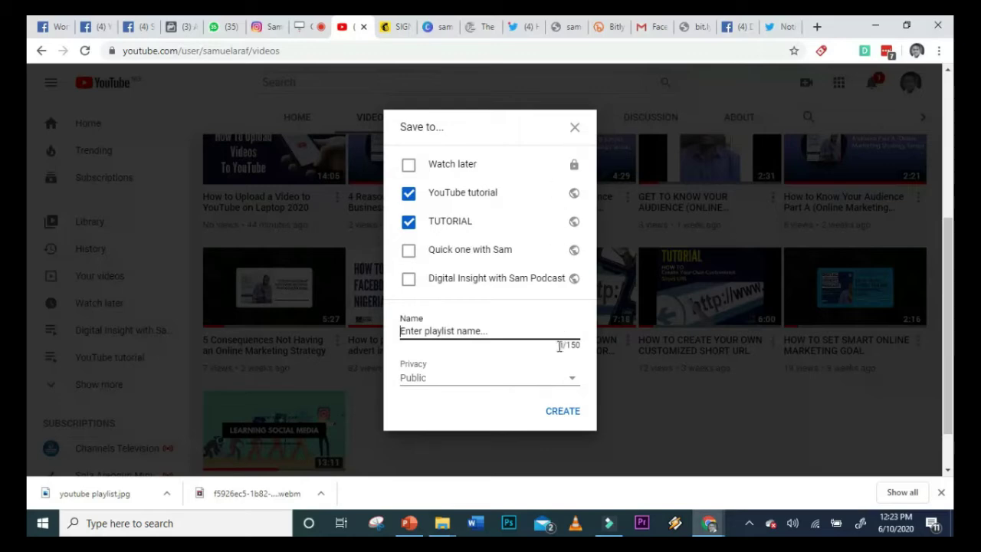
pyautogui.click(556, 414)
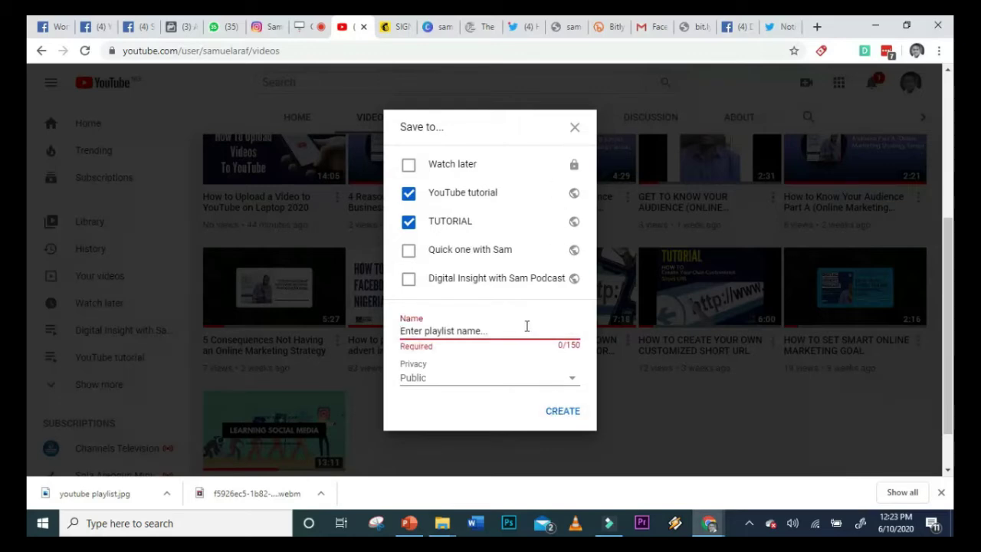
pyautogui.click(575, 128)
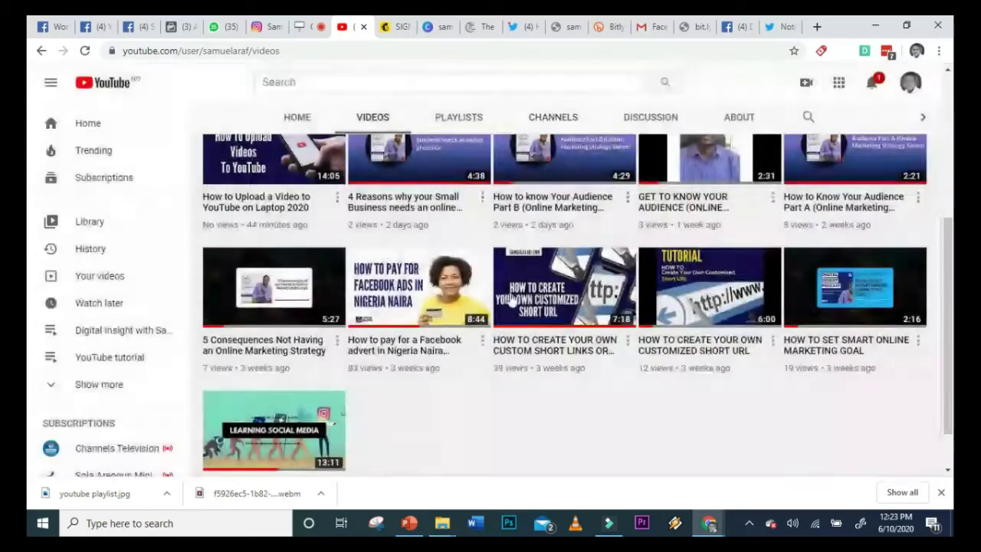
# Remove the custom short links video from the TUTORIAL playlist, leaving it selected for "YouTube tutorial", and close the playlist options
pyautogui.click(627, 340)
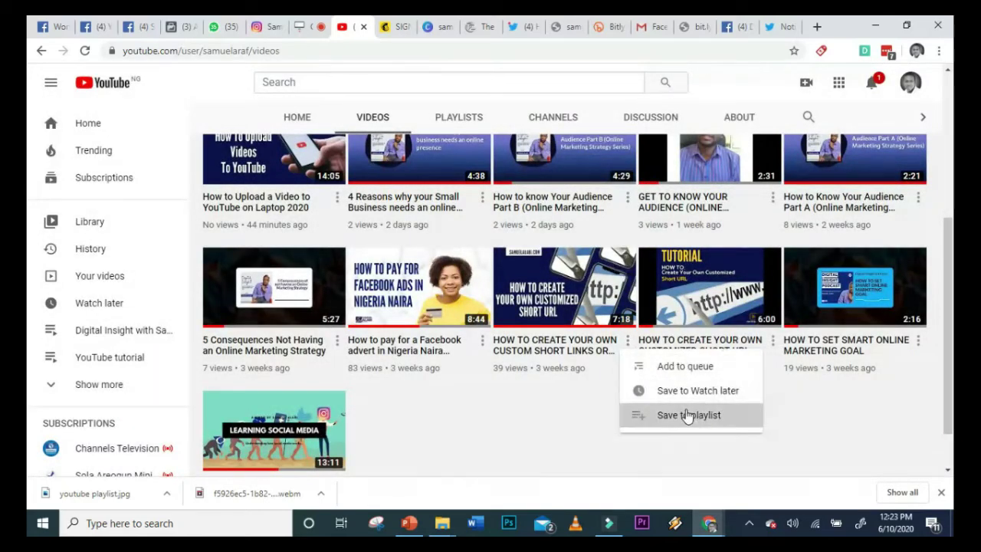
pyautogui.click(686, 414)
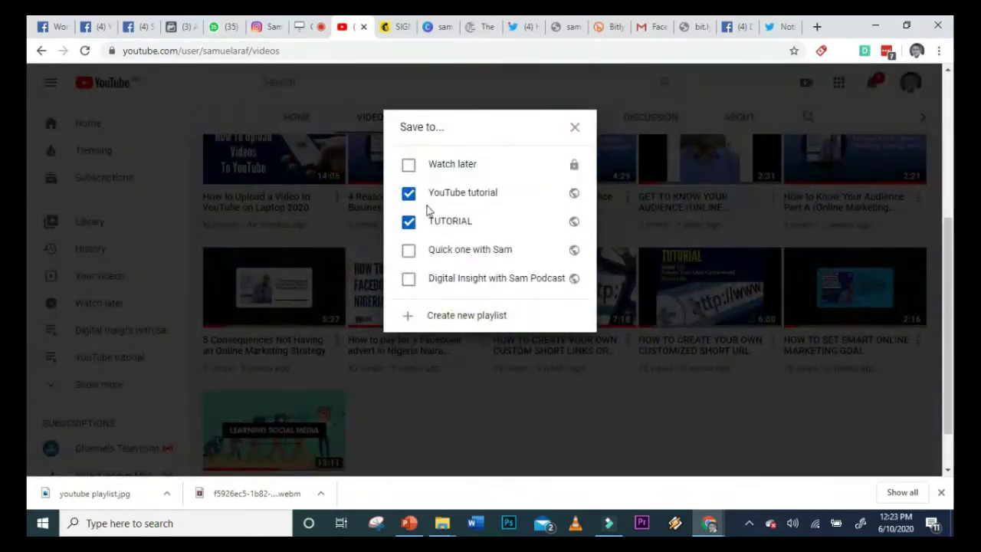
pyautogui.click(410, 196)
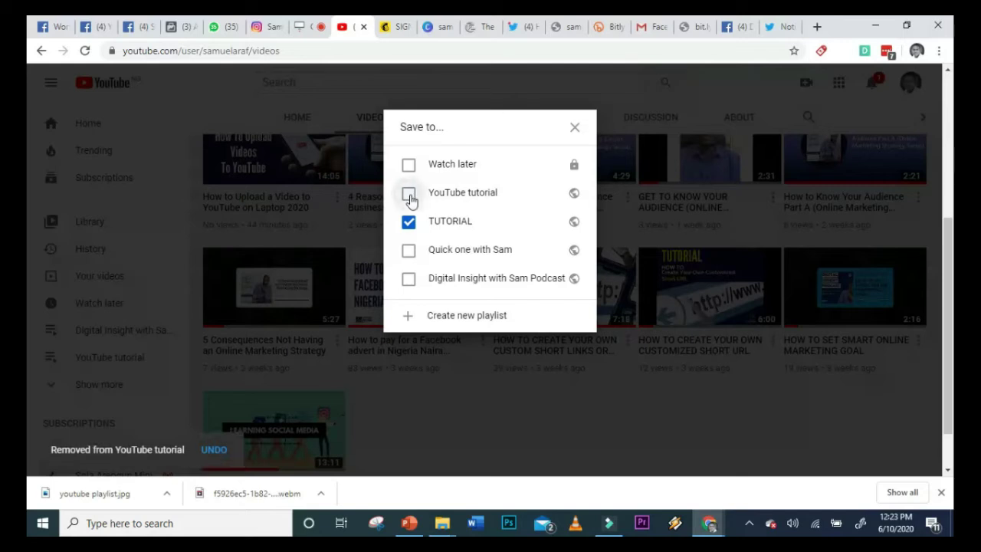
pyautogui.click(410, 195)
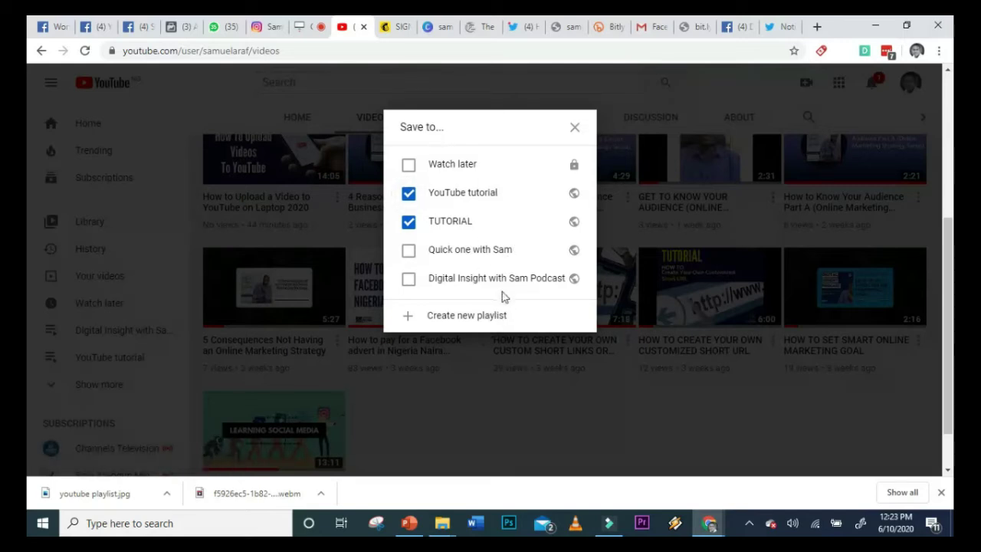
pyautogui.click(408, 221)
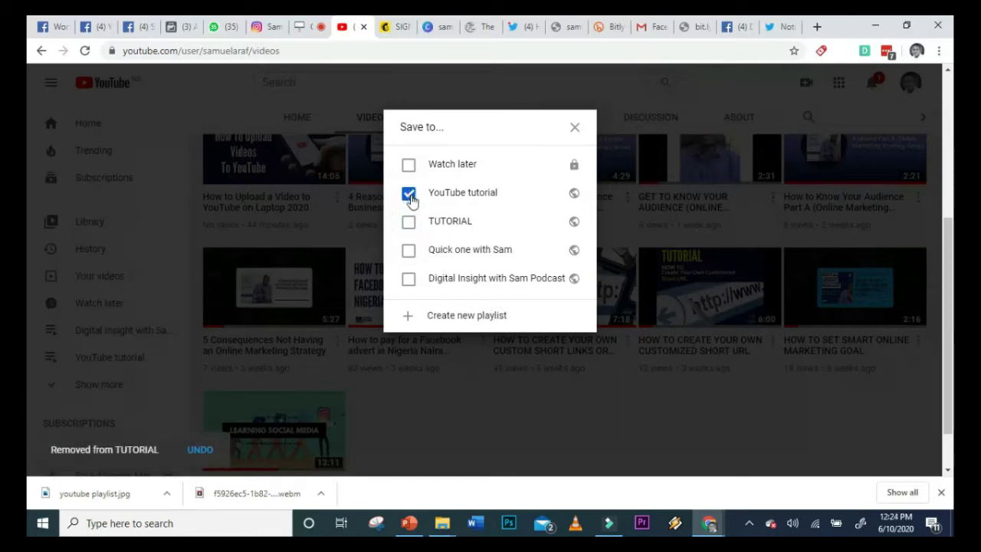
pyautogui.click(575, 127)
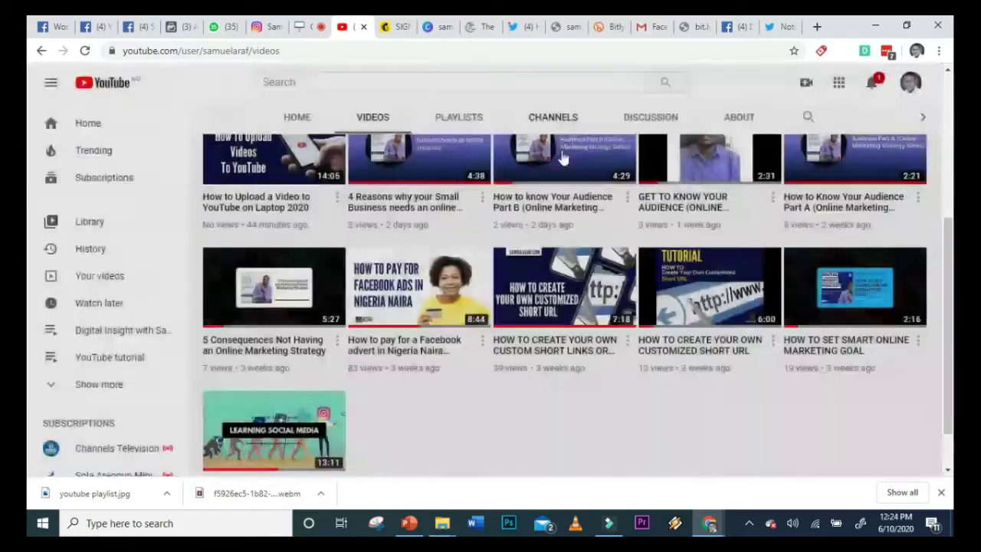
# Show the channel's created playlists and view the full "YouTube tutorial" playlist
pyautogui.scroll(3, 504, 351)
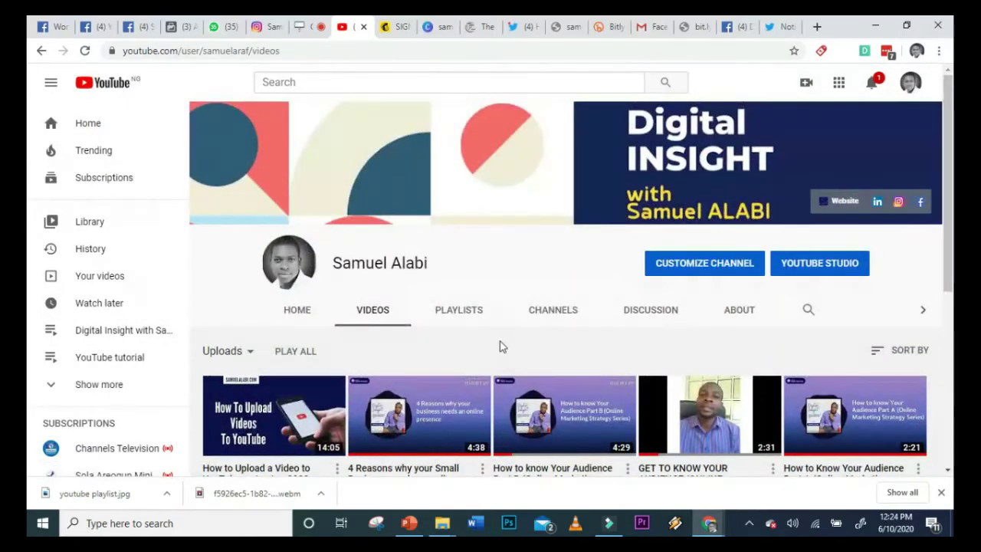
pyautogui.click(459, 314)
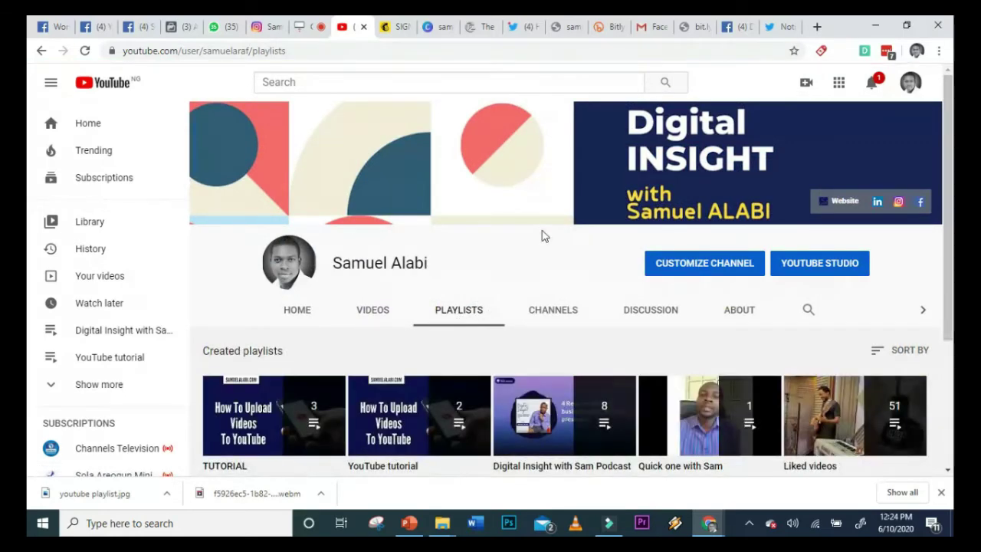
pyautogui.scroll(-2, 498, 257)
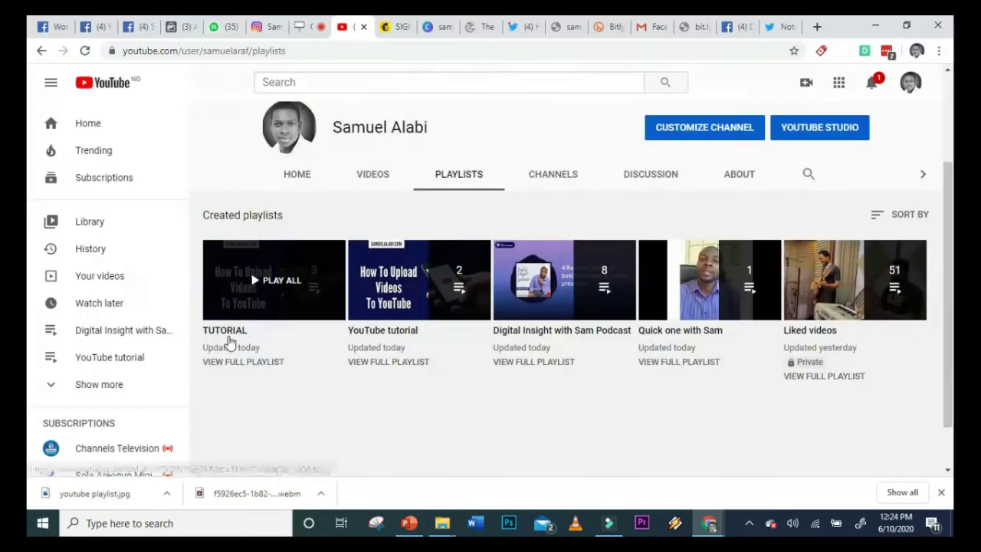
pyautogui.click(390, 369)
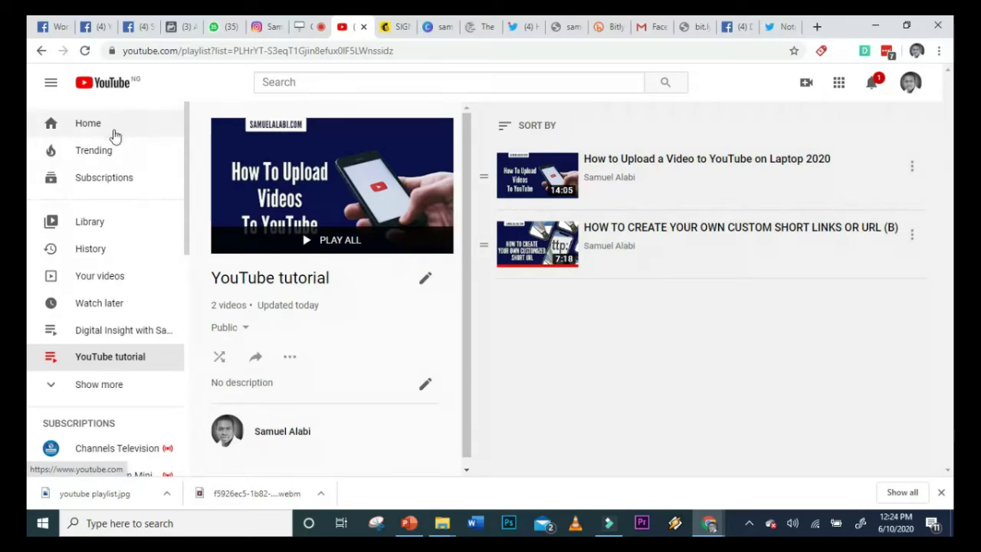
# Return to the channel from the playlist page and look through the playlist sections on its home page
pyautogui.scroll(-1, 352, 368)
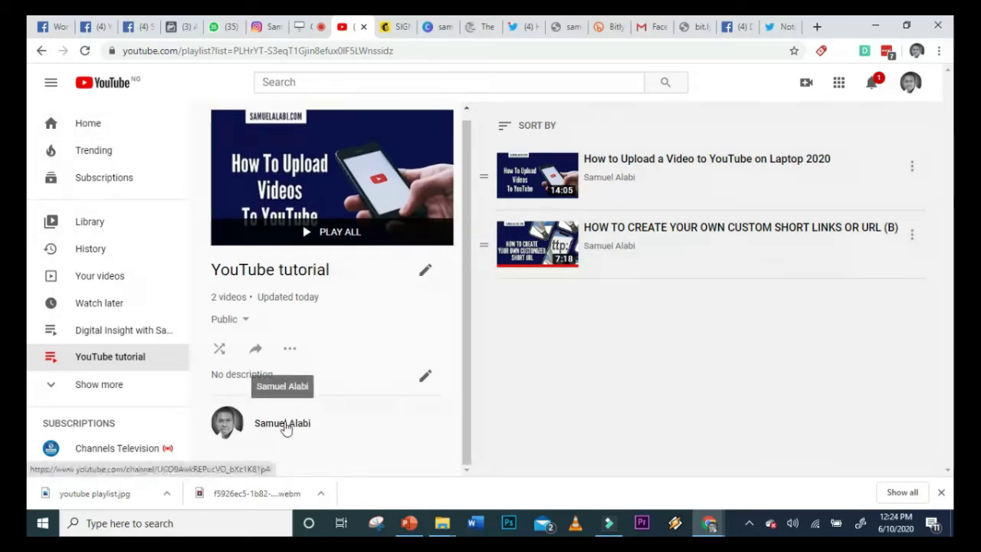
pyautogui.click(284, 424)
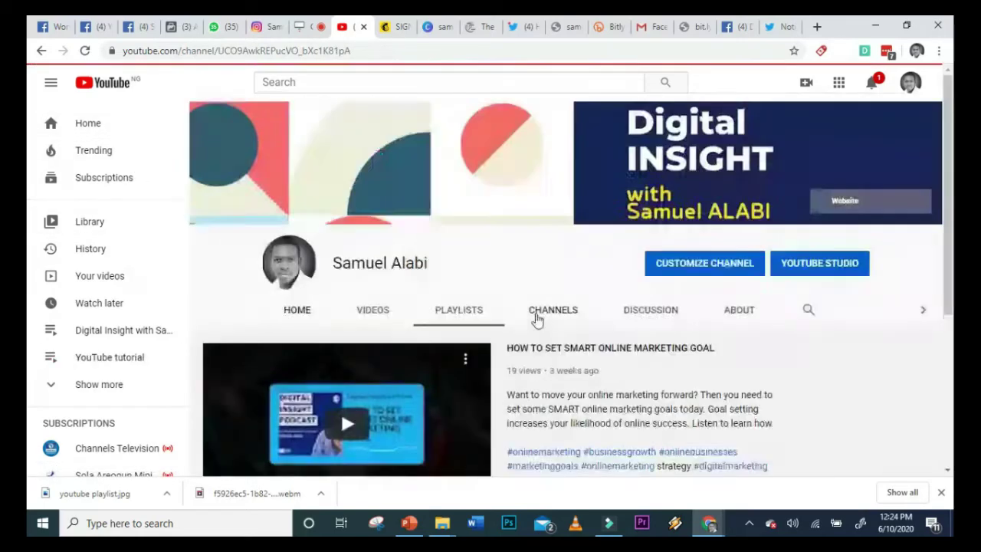
pyautogui.scroll(-10, 537, 320)
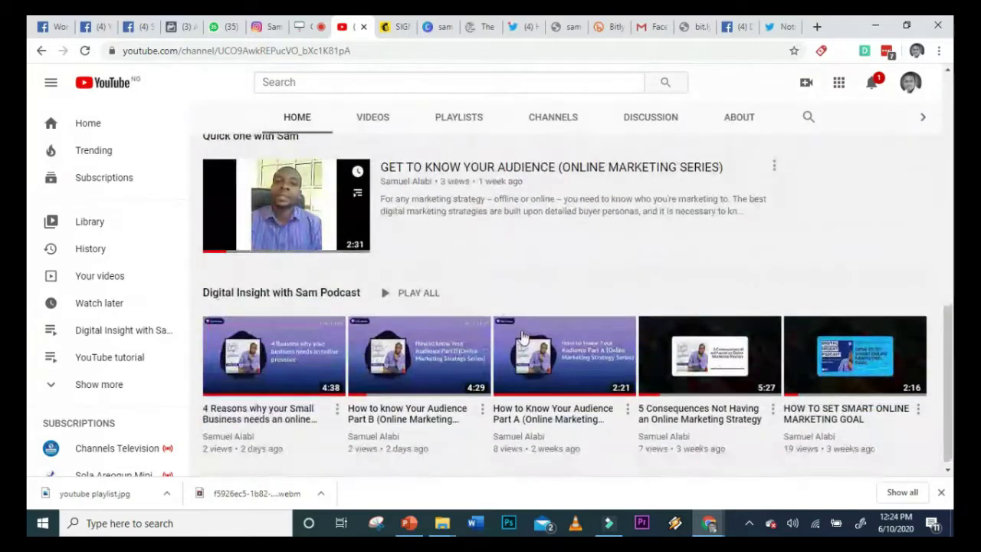
pyautogui.scroll(5, 343, 228)
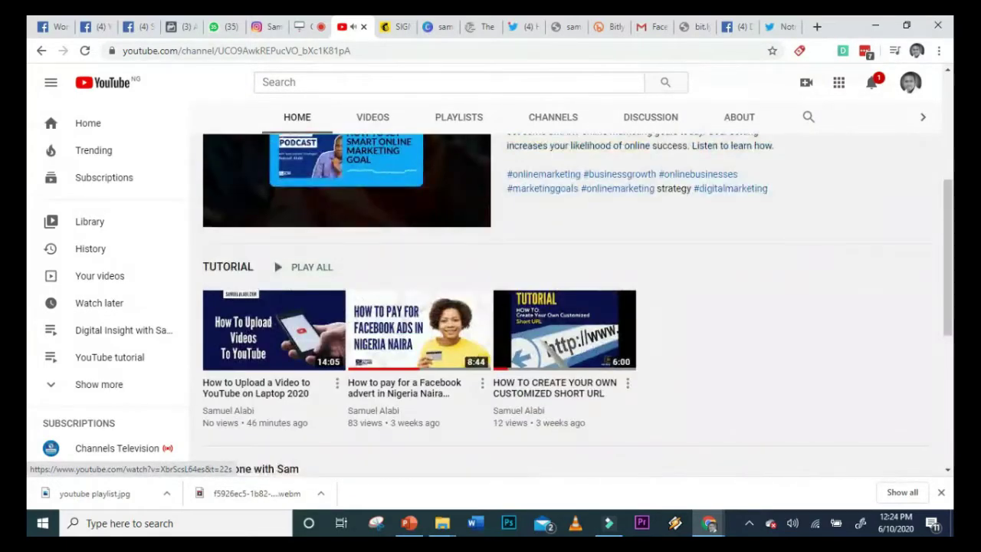
pyautogui.scroll(3, 334, 239)
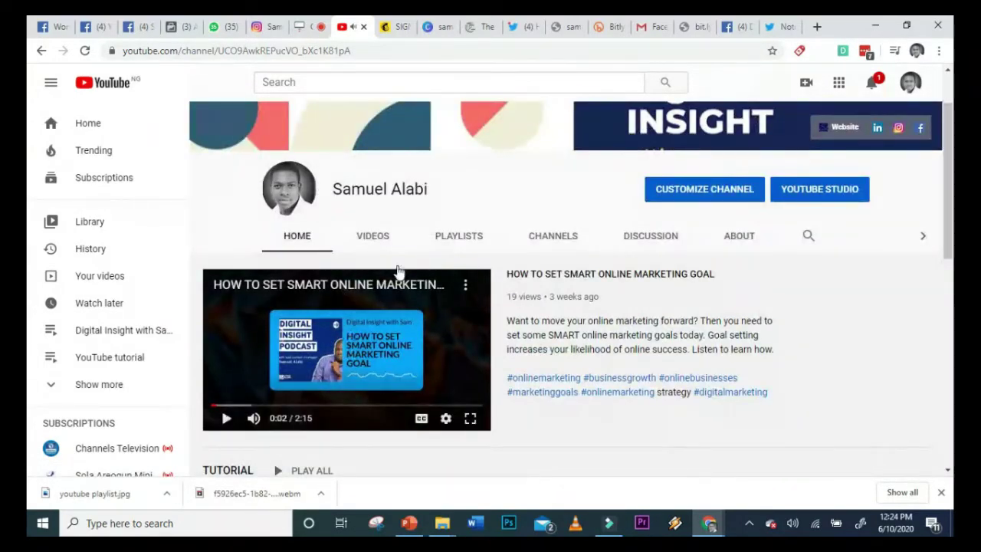
# Open channel customization and add a new section below the "Digital Insight with Sam Podcast" section on the channel's home page
pyautogui.scroll(-8, 613, 285)
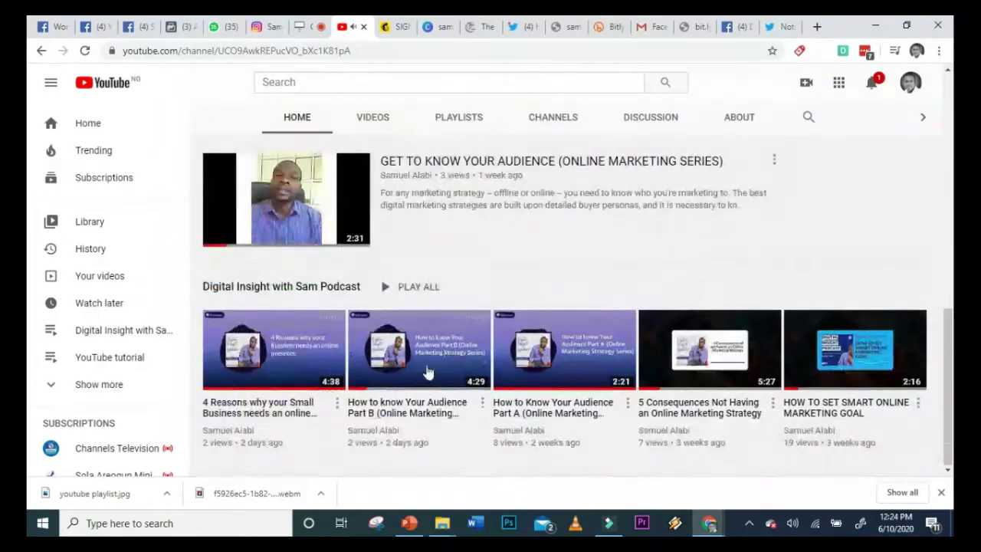
pyautogui.scroll(10, 662, 250)
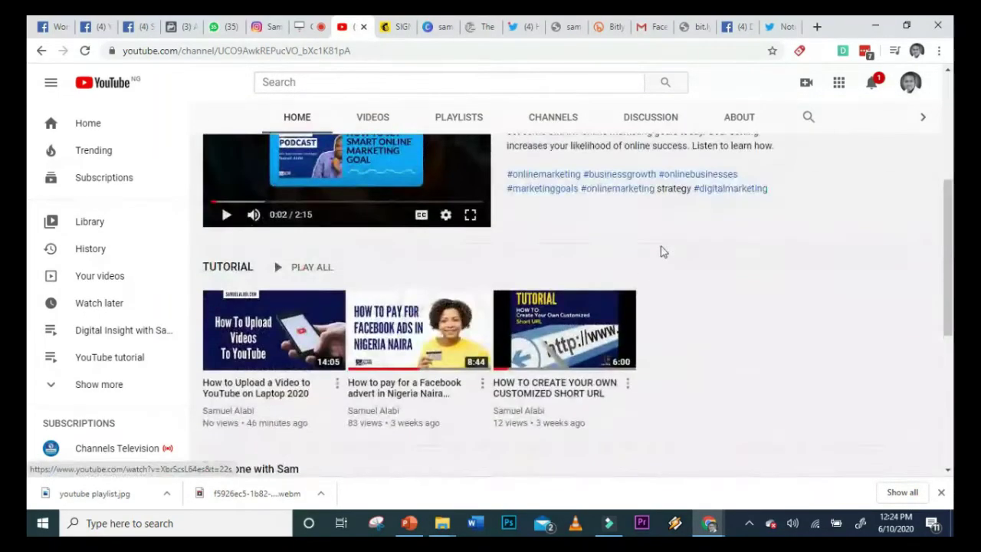
pyautogui.click(680, 265)
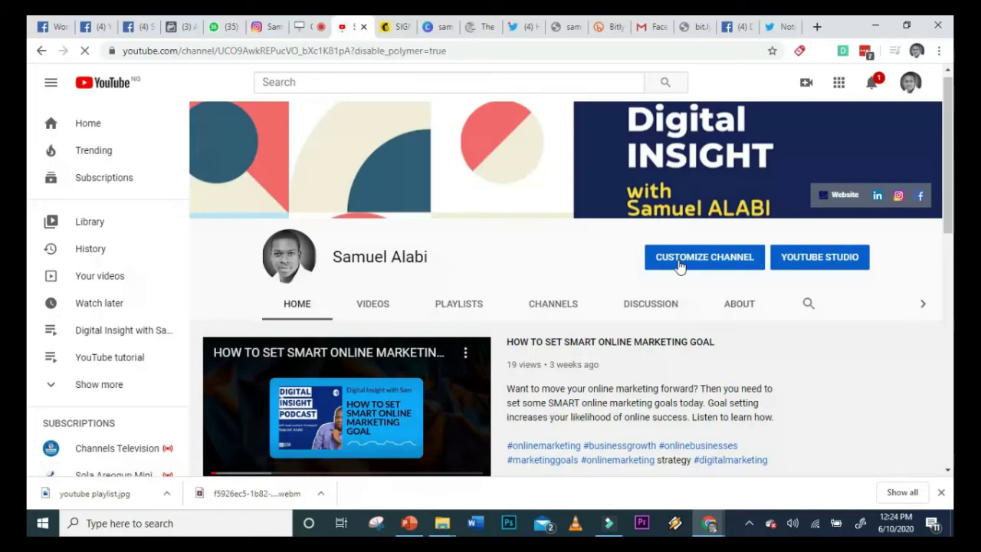
pyautogui.scroll(-10, 630, 312)
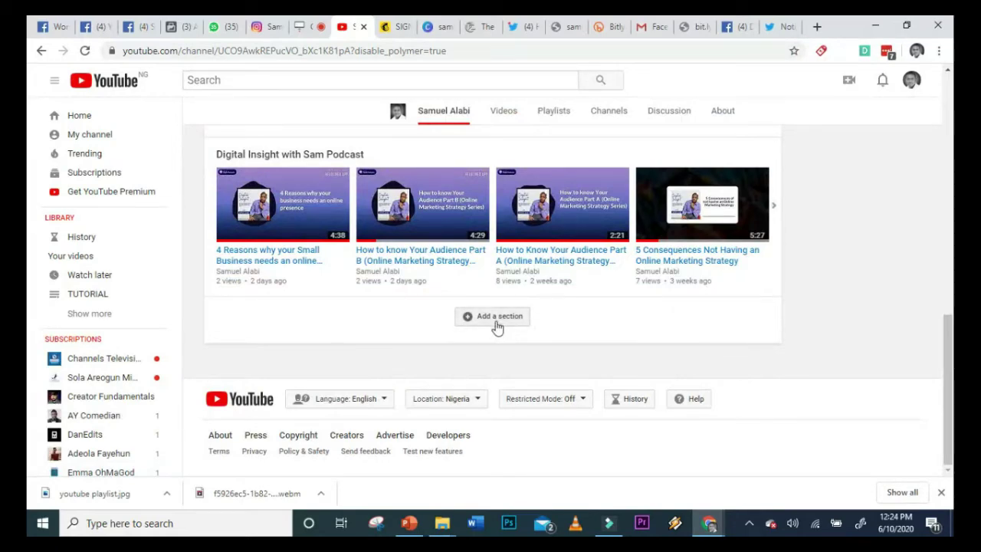
pyautogui.scroll(3, 497, 327)
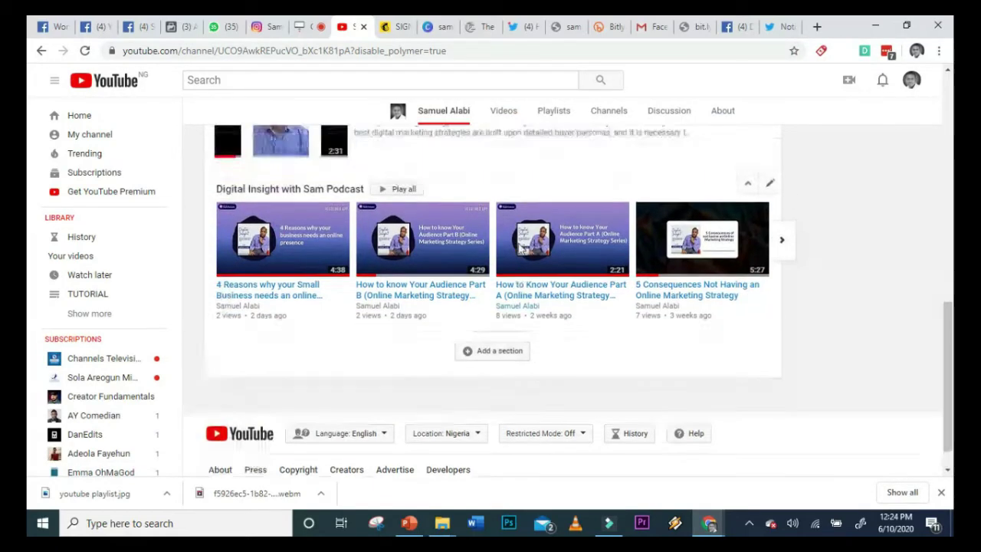
pyautogui.scroll(-3, 497, 327)
pyautogui.click(496, 327)
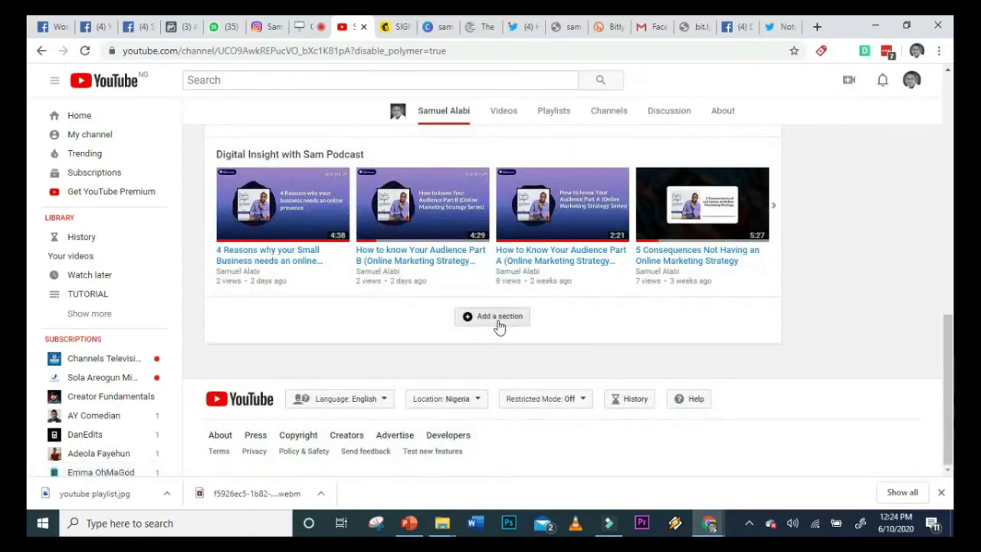
# Set the new section's content to a single playlist, choose "YouTube tutorial" from My Playlists, and save the section
pyautogui.click(279, 344)
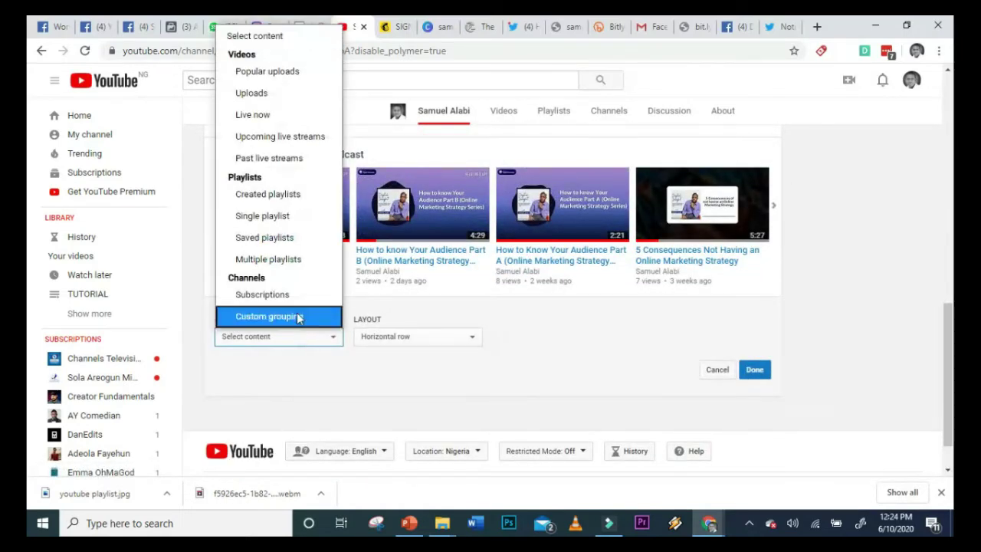
pyautogui.click(284, 217)
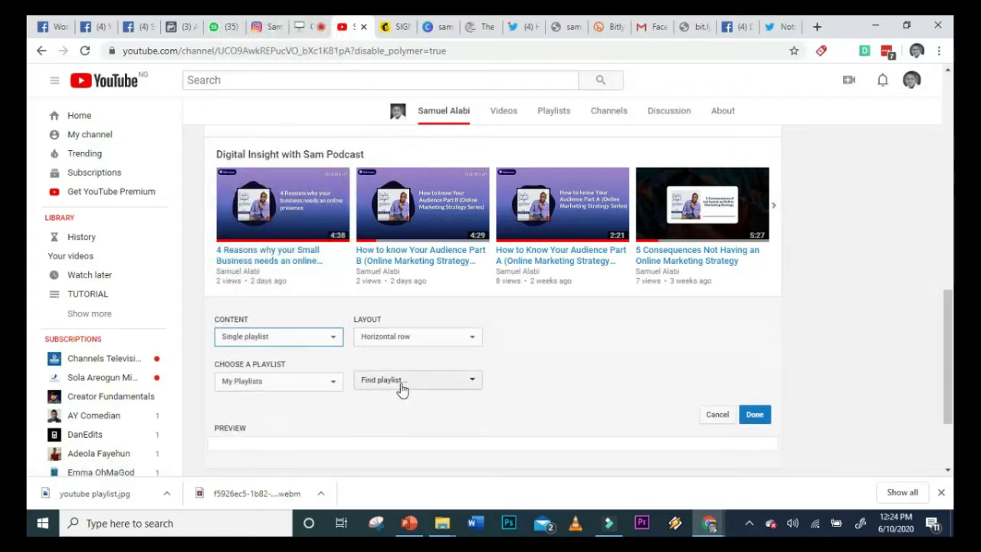
pyautogui.click(330, 381)
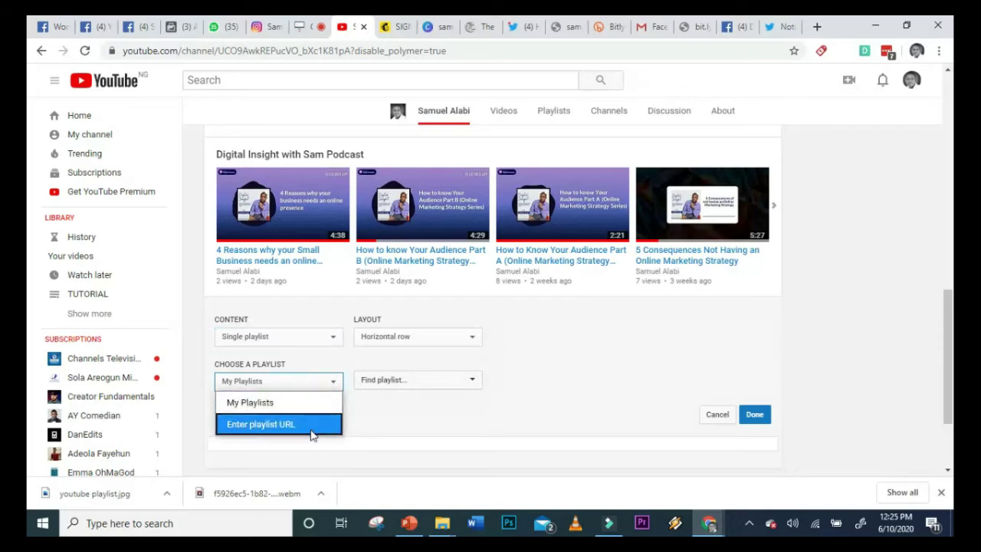
pyautogui.click(308, 403)
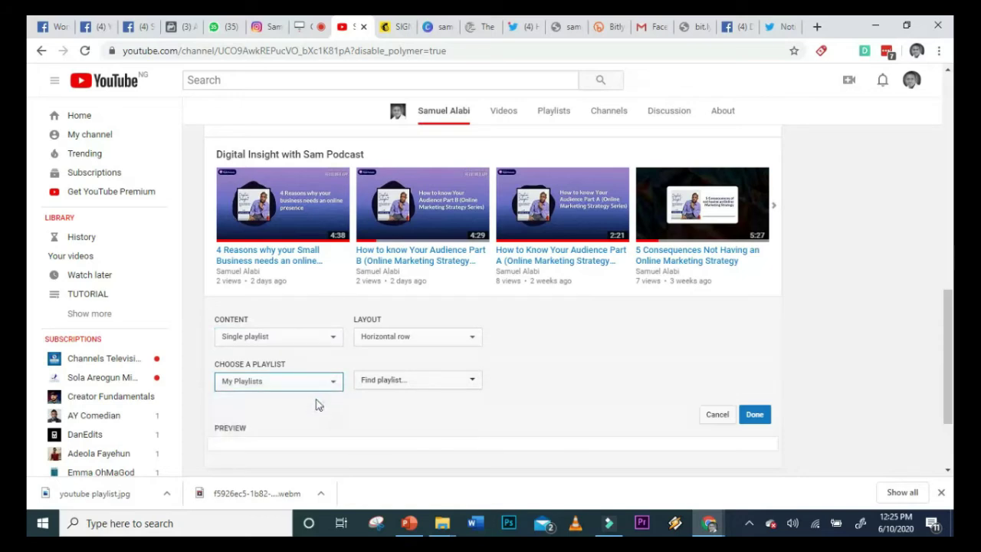
pyautogui.click(422, 387)
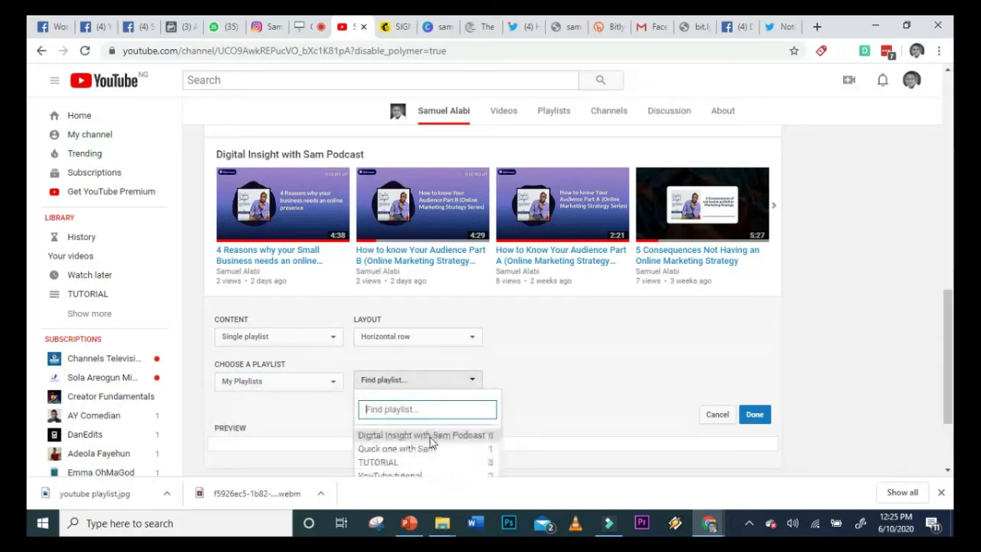
pyautogui.scroll(-1, 417, 465)
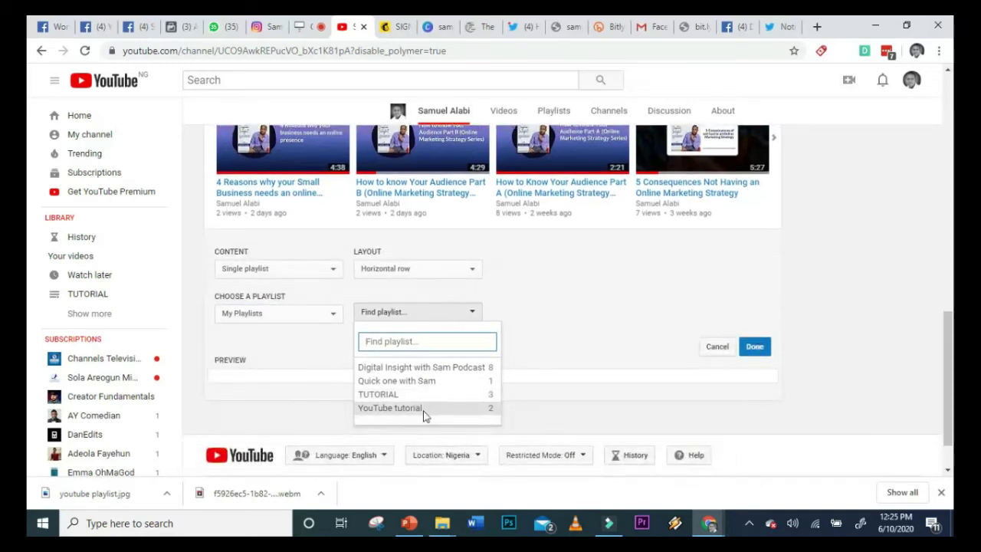
pyautogui.click(423, 411)
pyautogui.click(752, 351)
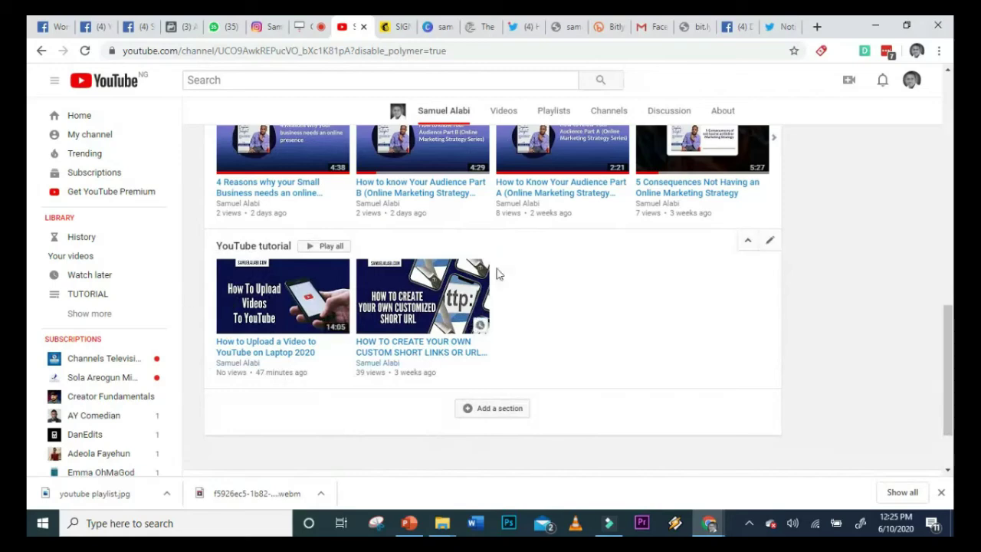
# Return to the regular channel page, pause the featured video, and check the playlist sections on the home page down to "YouTube tutorial"
pyautogui.scroll(15, 477, 299)
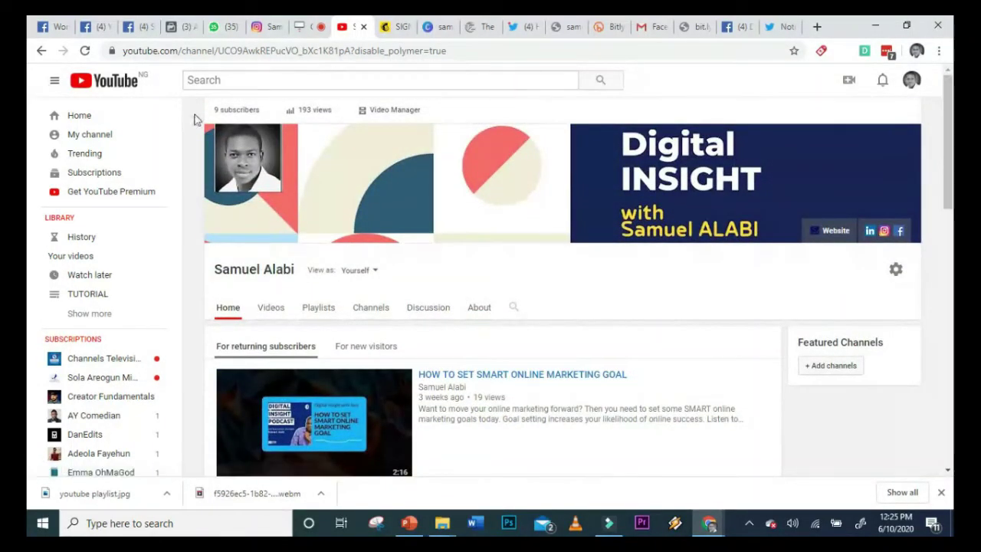
pyautogui.click(86, 142)
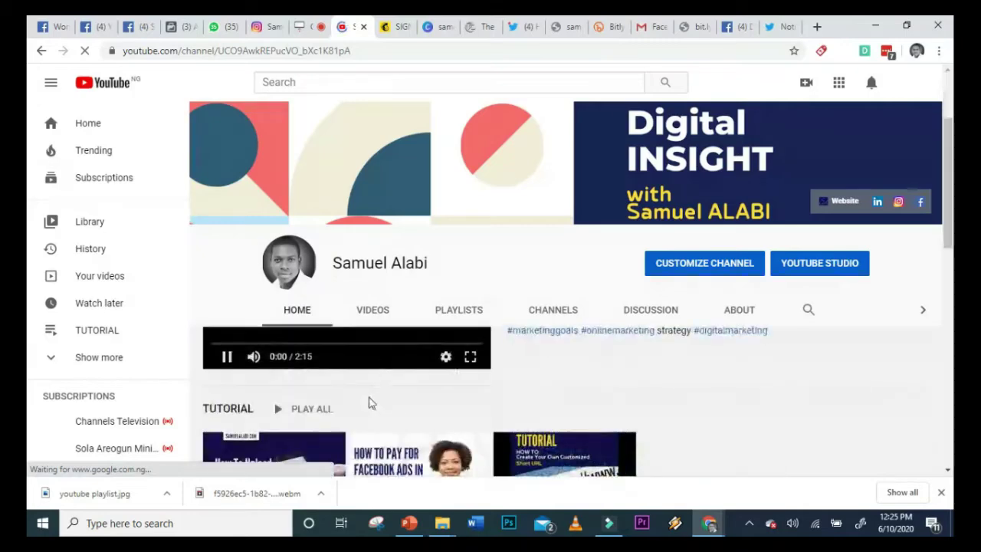
pyautogui.scroll(-2, 368, 401)
pyautogui.click(228, 357)
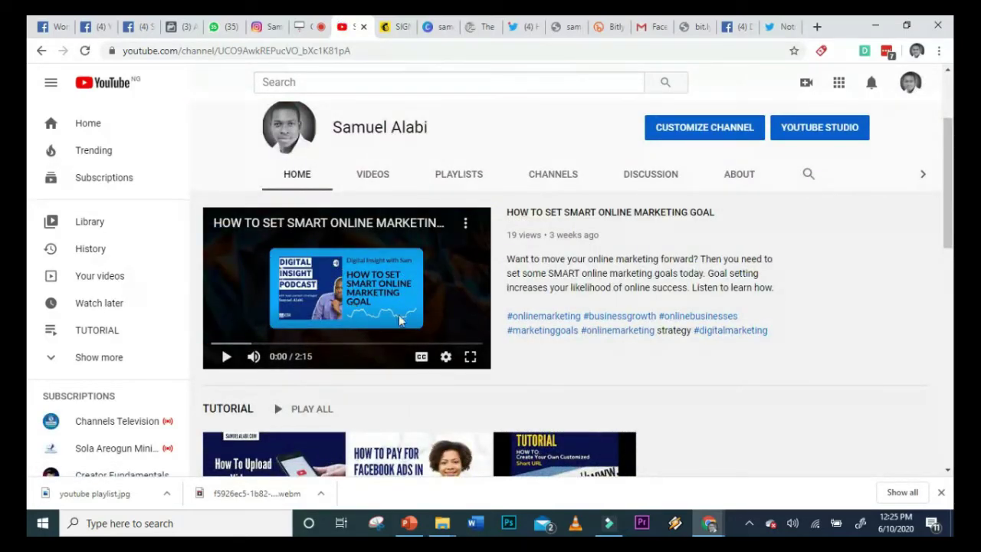
pyautogui.scroll(-5, 400, 320)
pyautogui.scroll(4, 397, 313)
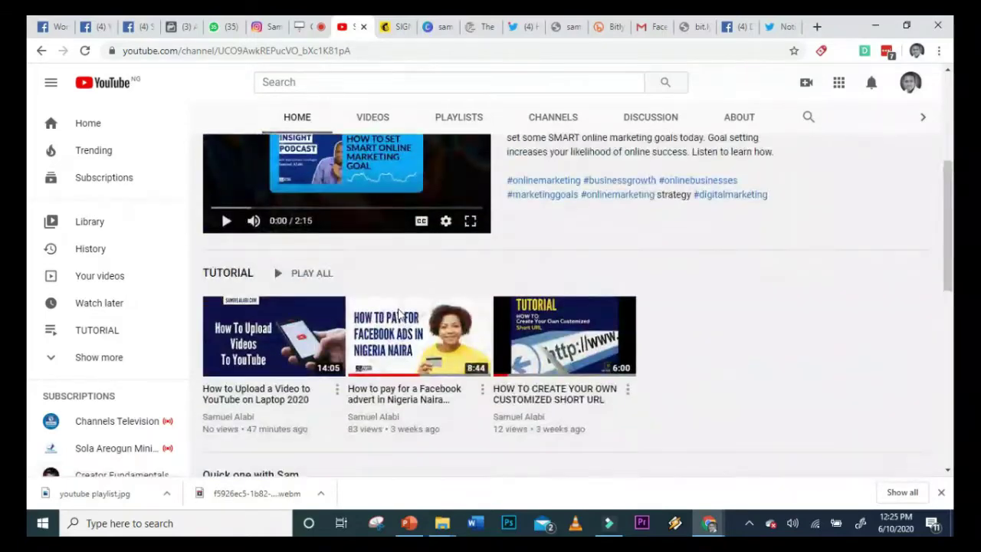
pyautogui.scroll(-5, 318, 329)
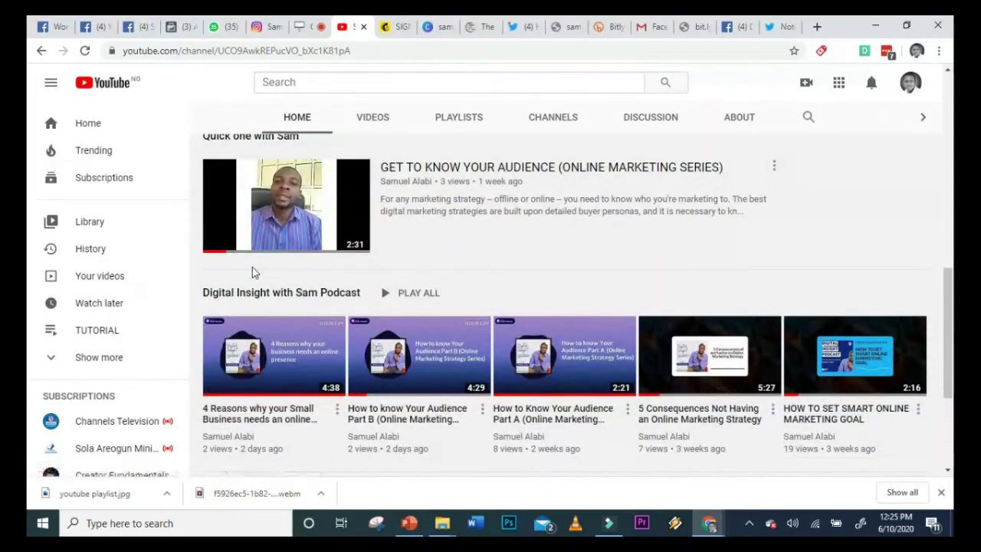
pyautogui.scroll(-3, 256, 276)
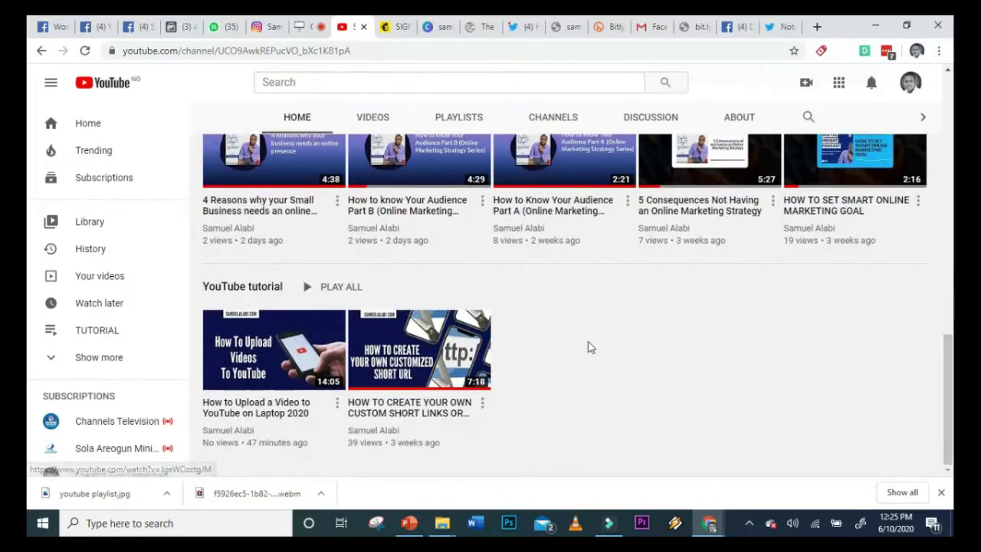
pyautogui.scroll(8, 590, 348)
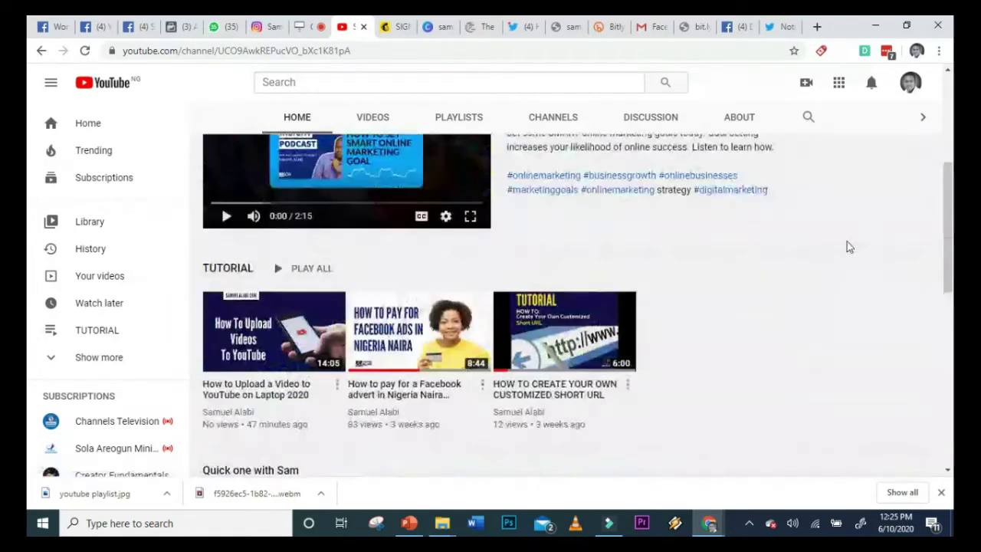
pyautogui.scroll(4, 849, 245)
pyautogui.scroll(-1, 775, 332)
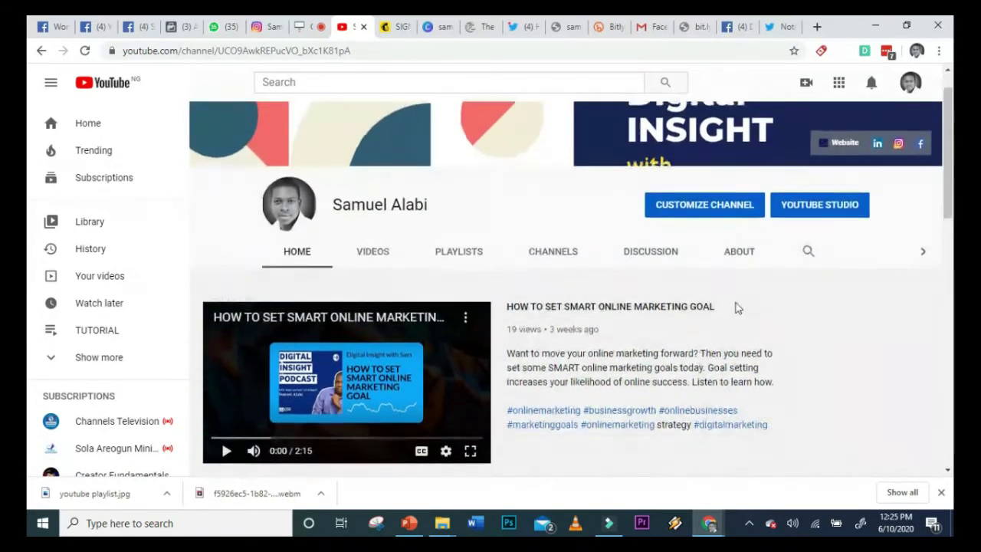
pyautogui.scroll(1, 735, 307)
# Reopen channel customization and move the "YouTube tutorial" section above "Digital Insight with Sam Podcast"
pyautogui.click(738, 311)
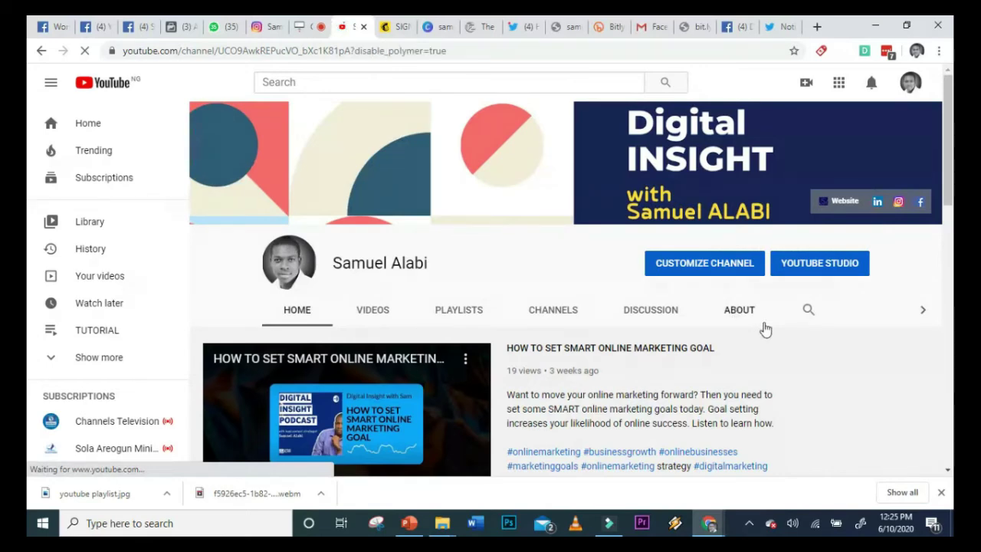
pyautogui.scroll(-5, 729, 357)
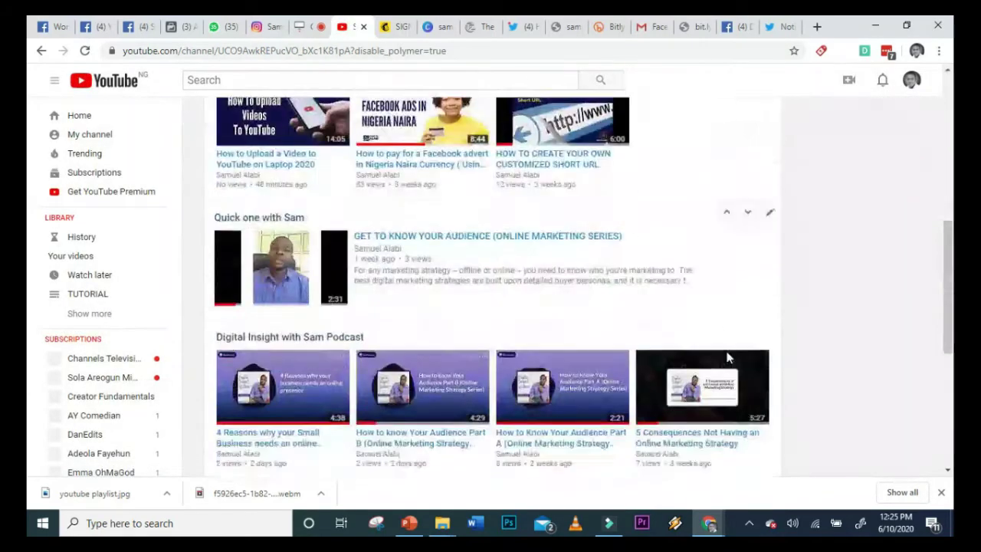
pyautogui.scroll(-5, 728, 356)
pyautogui.scroll(1, 716, 309)
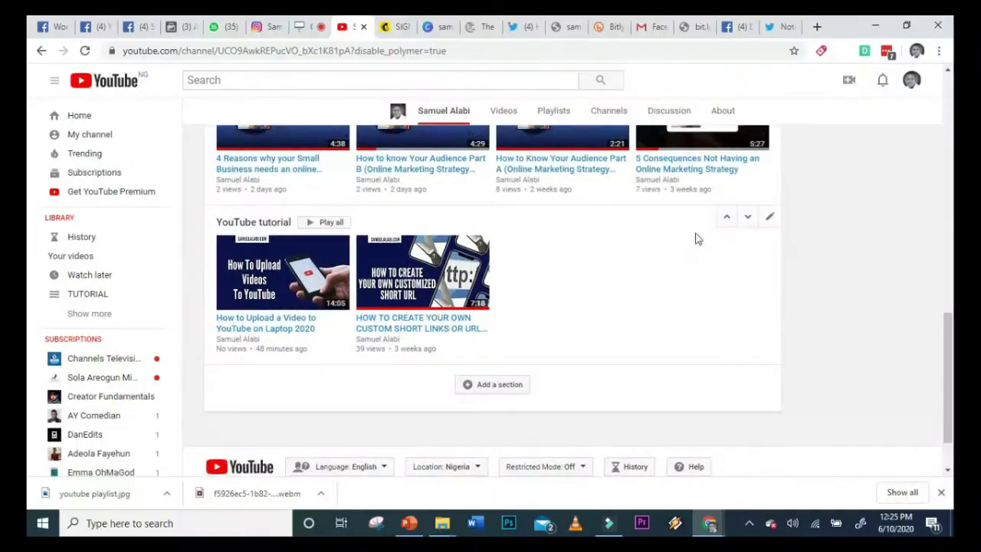
pyautogui.click(726, 220)
pyautogui.scroll(1, 721, 230)
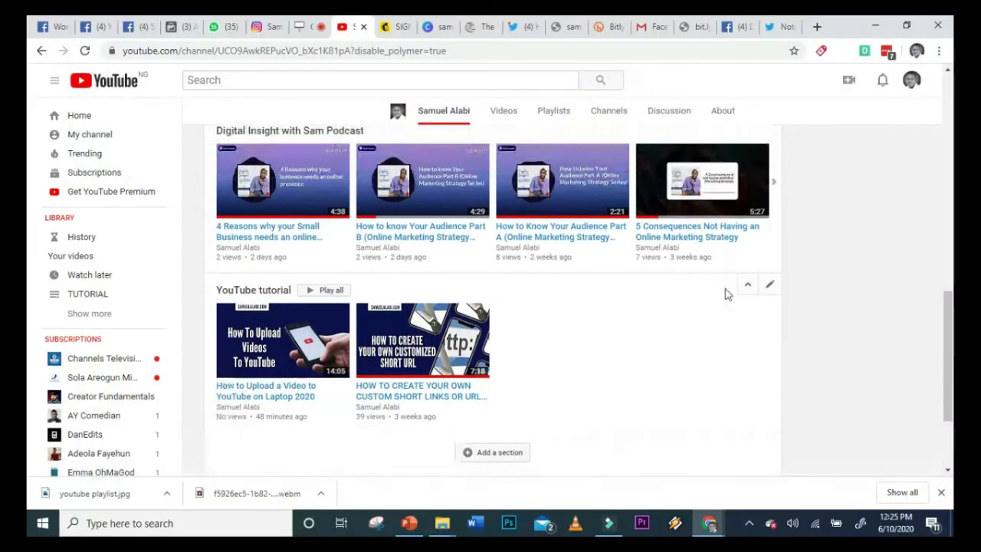
pyautogui.click(747, 283)
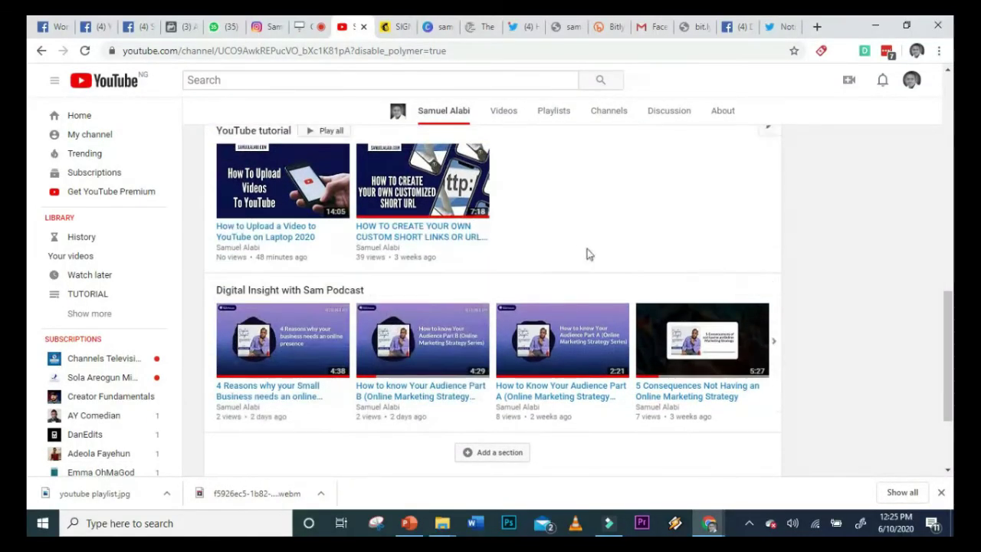
# Open the channel's list of created playlists from the customization page
pyautogui.scroll(1, 585, 265)
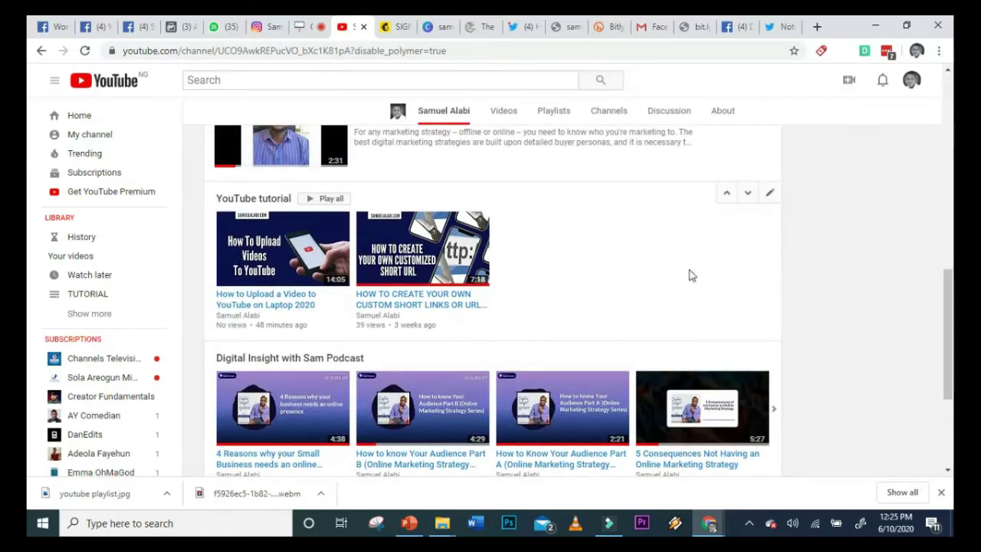
pyautogui.scroll(10, 696, 274)
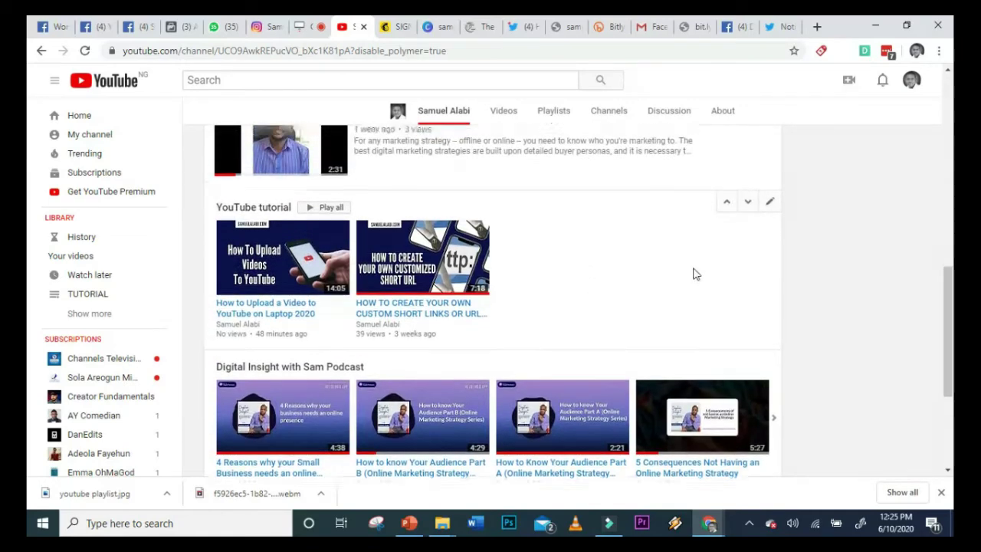
pyautogui.scroll(1, 696, 273)
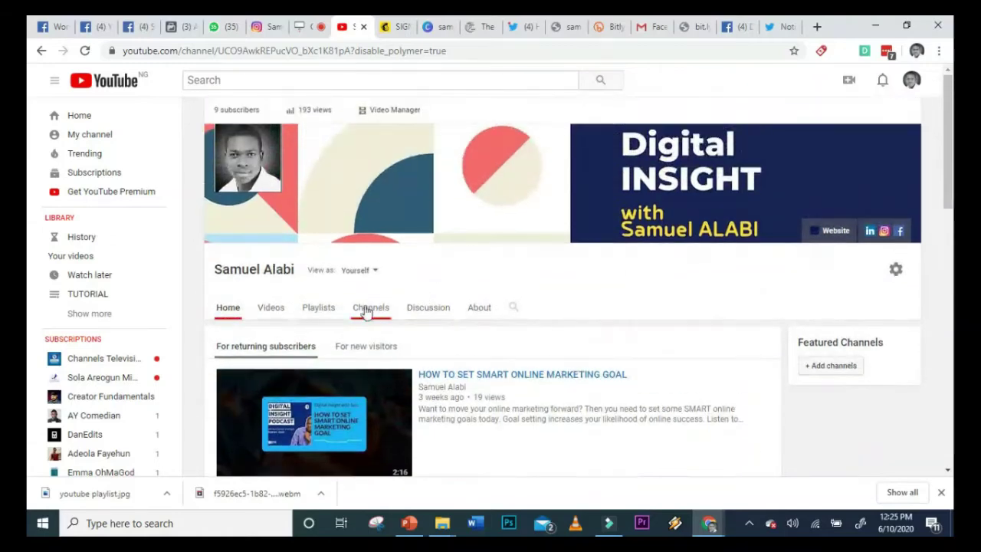
pyautogui.click(320, 308)
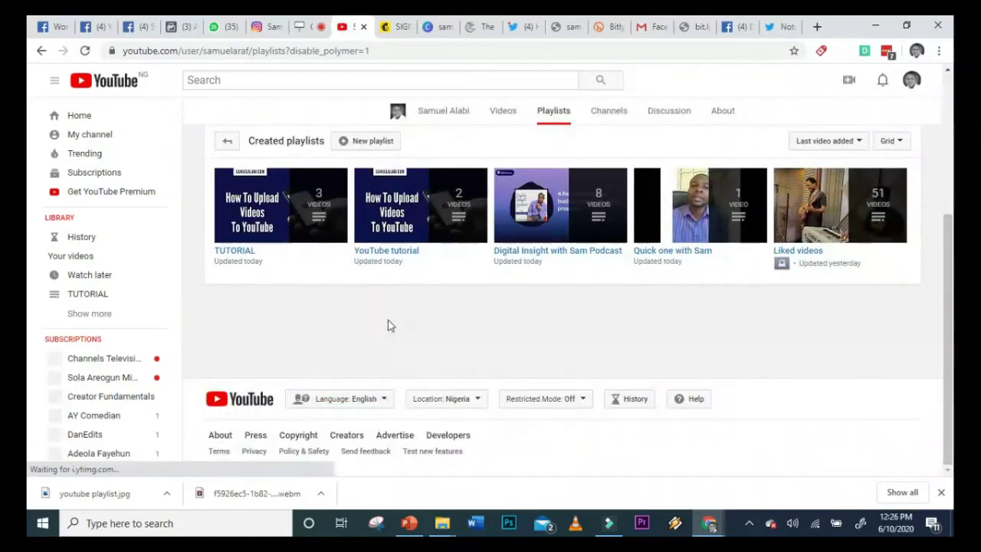
pyautogui.scroll(2, 469, 324)
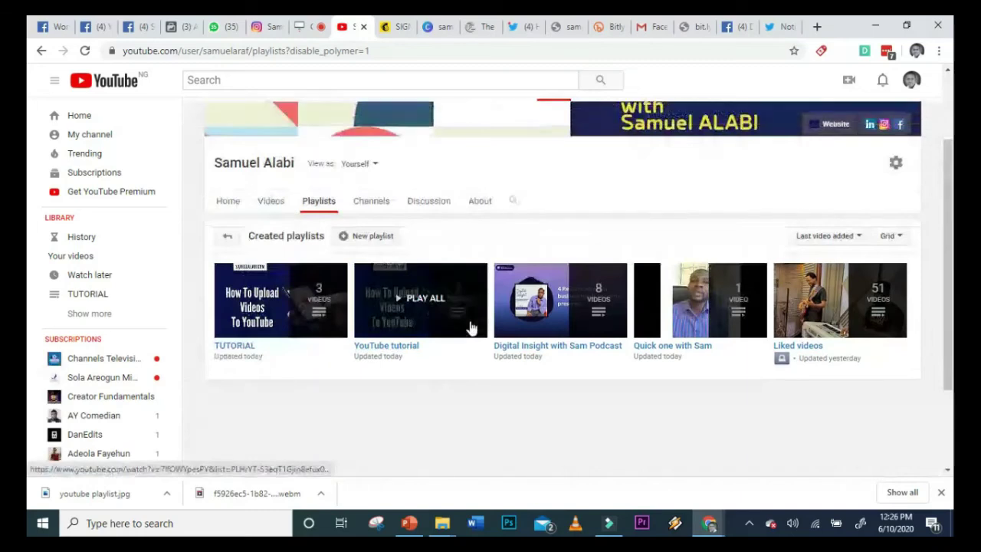
# Create a new public playlist titled "Cake Tutorial"
pyautogui.click(373, 237)
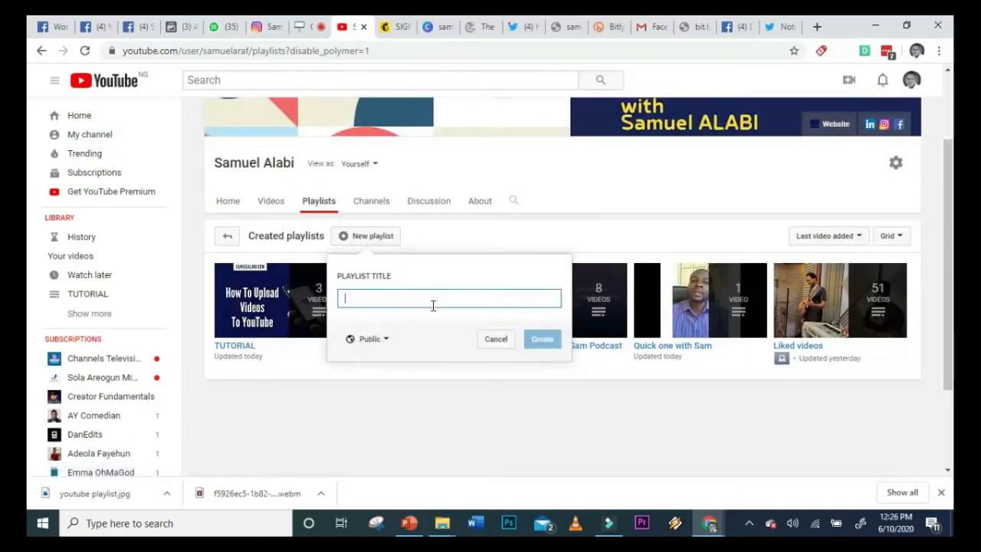
pyautogui.write('Cake tutorial')
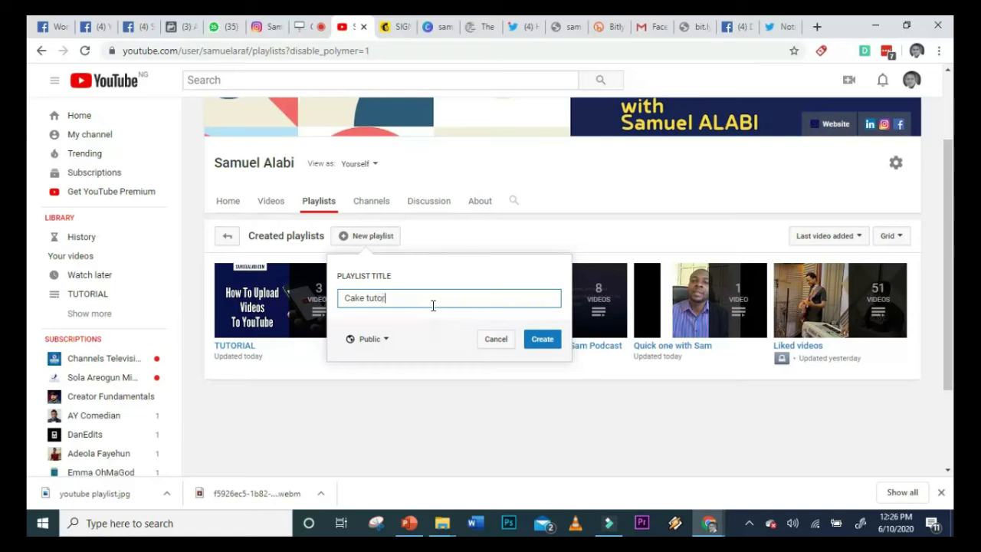
pyautogui.doubleClick(368, 302)
pyautogui.write('Tutorial')
pyautogui.click(529, 343)
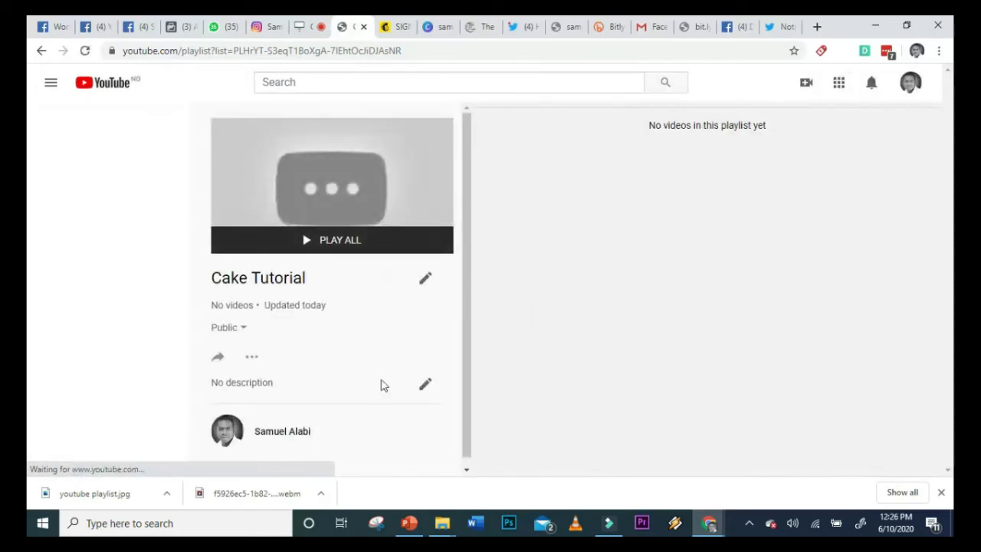
pyautogui.scroll(-1, 334, 356)
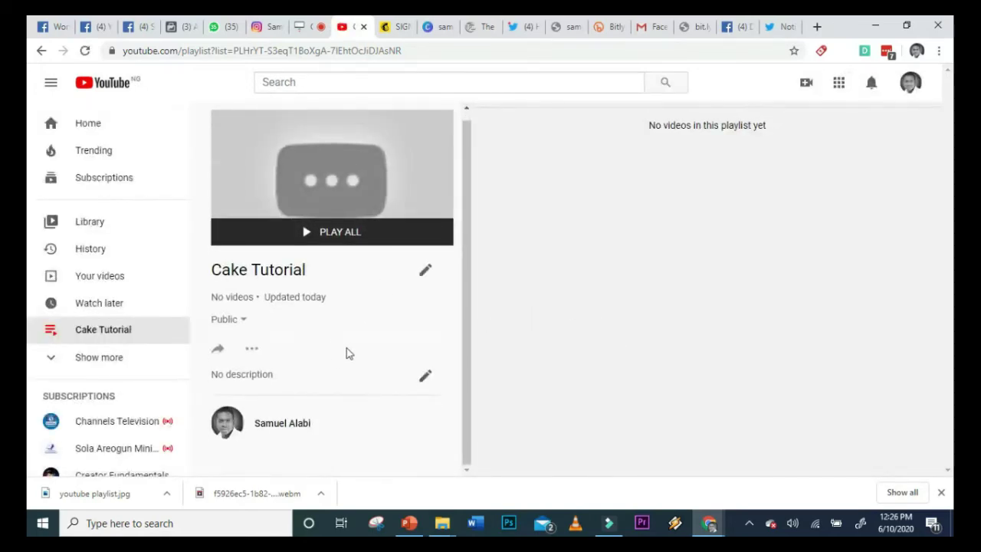
# Start adding videos to the Cake Tutorial playlist and bring up the channel's own YouTube videos as the source
pyautogui.click(427, 270)
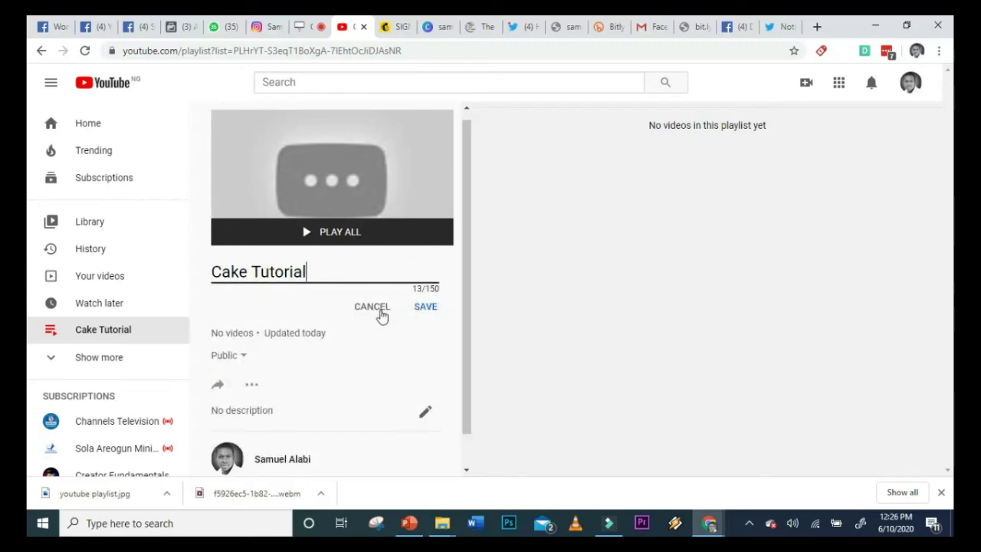
pyautogui.click(379, 310)
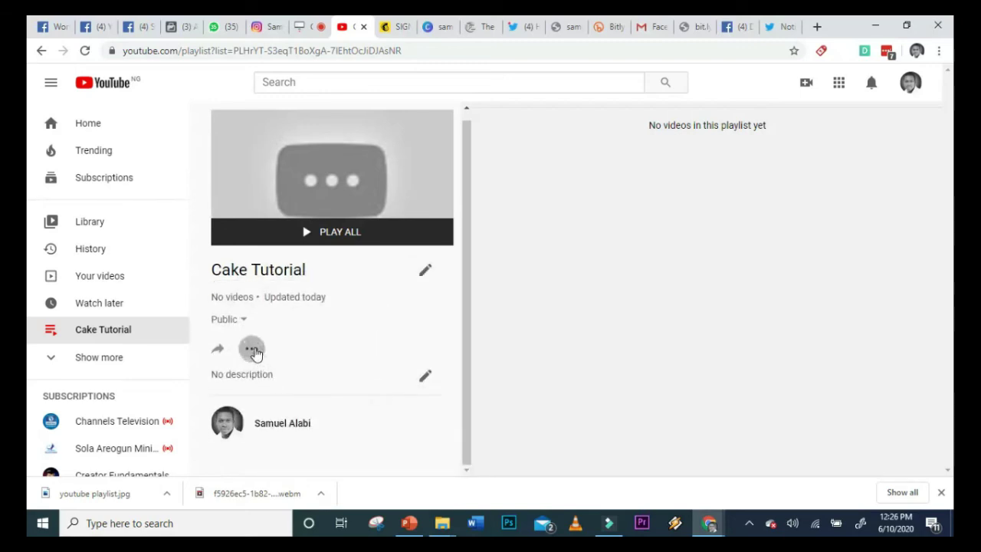
pyautogui.click(251, 349)
pyautogui.click(299, 379)
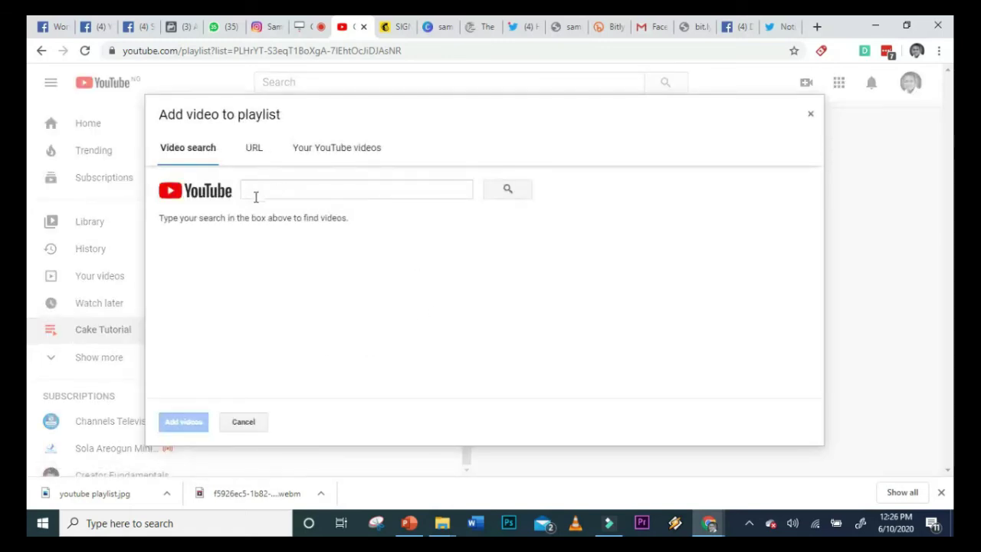
pyautogui.click(251, 150)
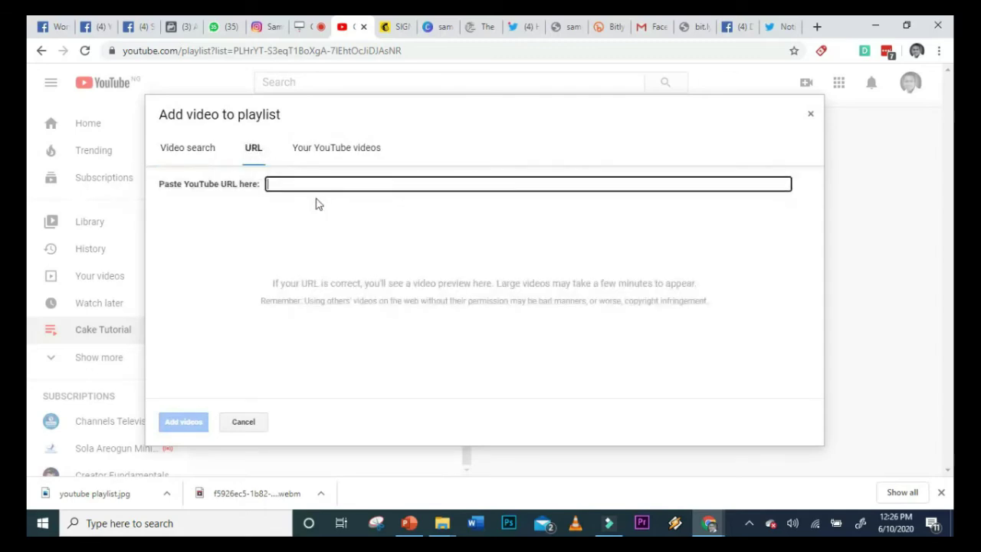
pyautogui.click(327, 153)
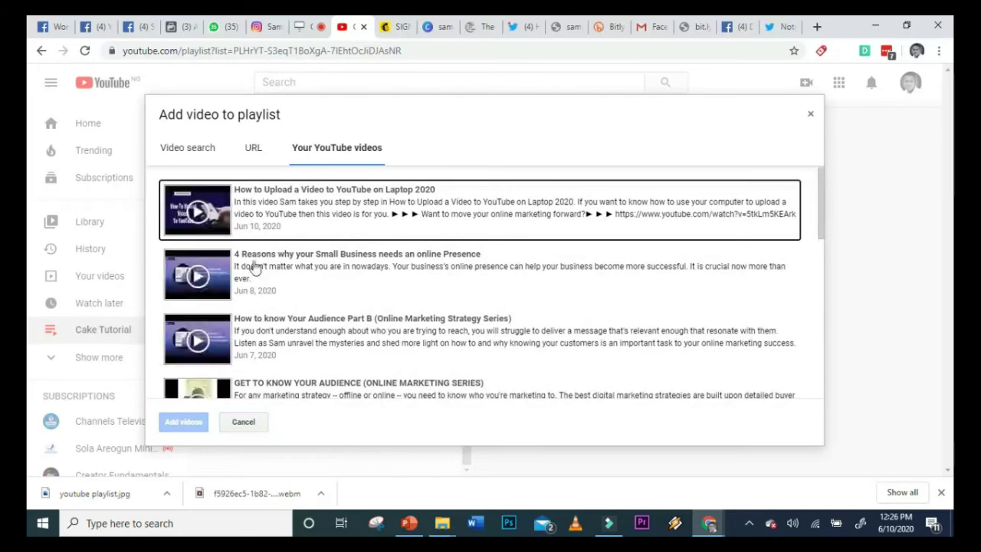
# Add "4 Reasons why your Small Business needs an online Presence", "How to know Your Audience Part B" and "GET TO KNOW YOUR AUDIENCE" to the playlist
pyautogui.click(346, 270)
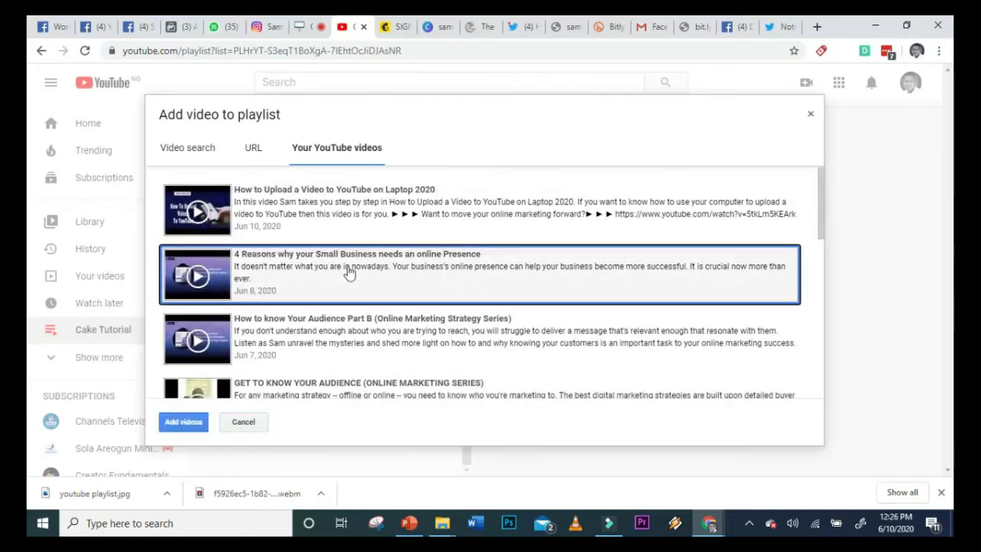
pyautogui.click(344, 331)
pyautogui.click(329, 391)
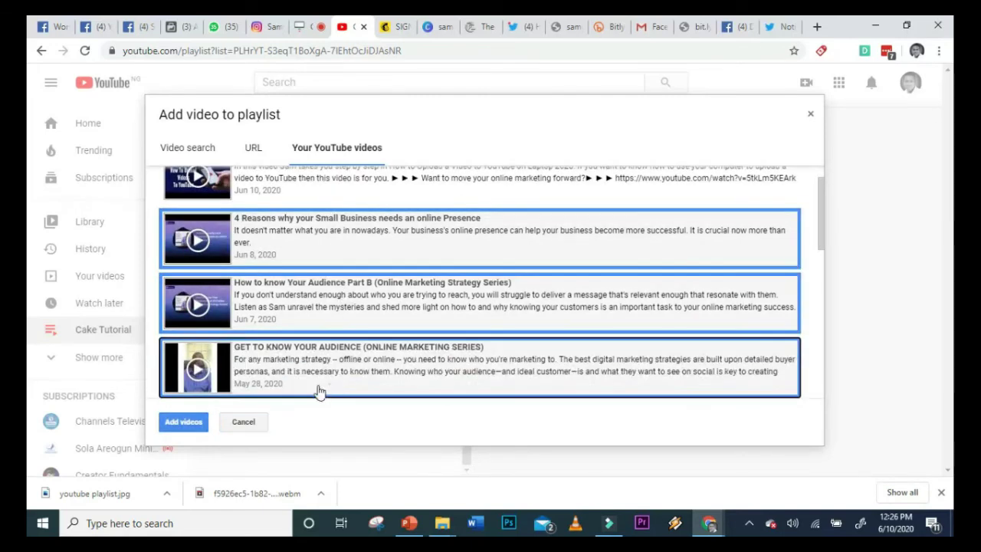
pyautogui.click(196, 422)
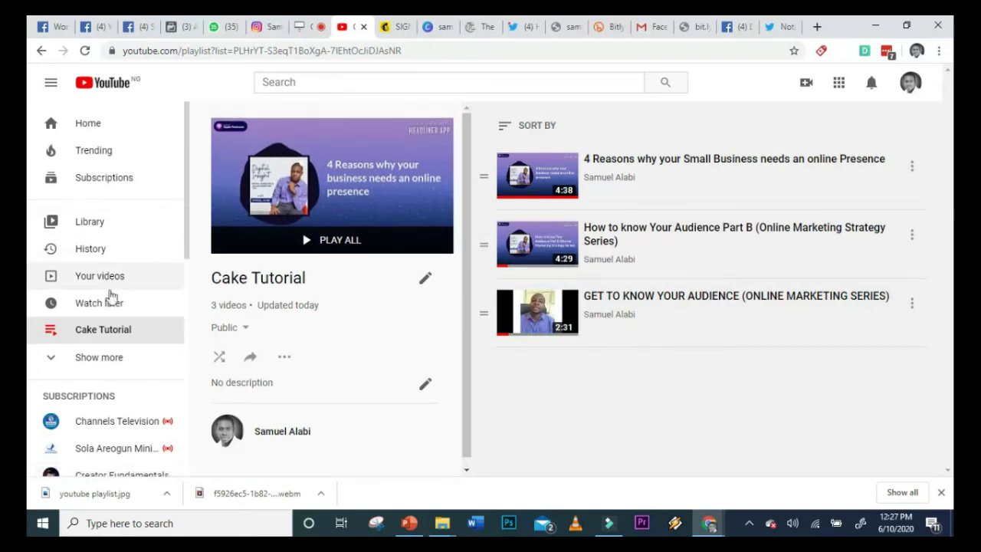
# Go to the channel's home page, mute the featured video, and look over the playlist sections below it
pyautogui.scroll(-1, 276, 421)
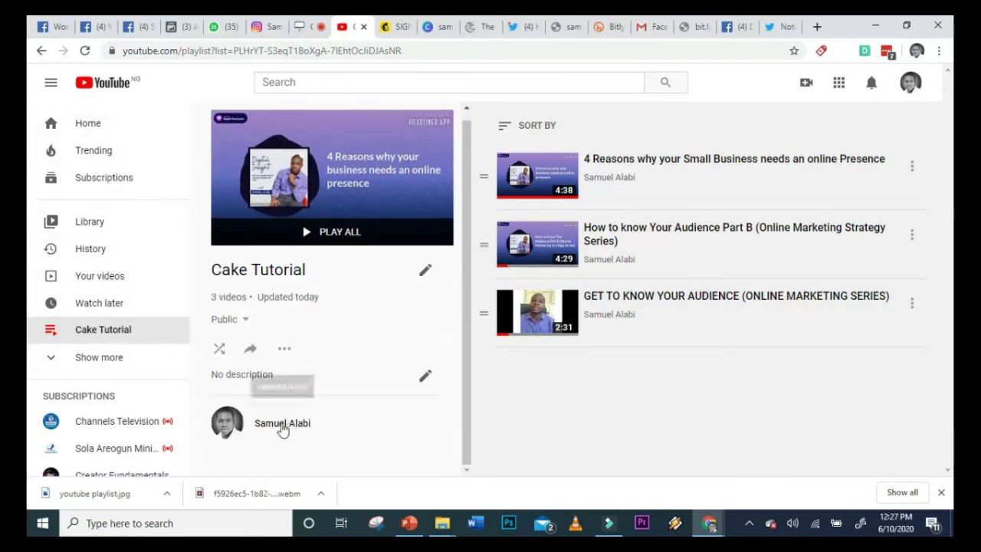
pyautogui.click(282, 426)
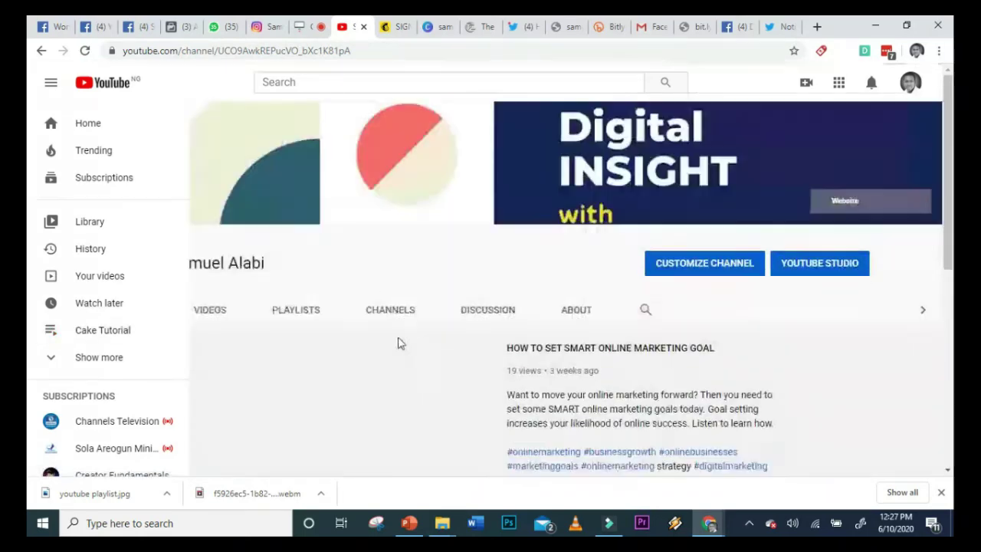
pyautogui.scroll(-2, 532, 307)
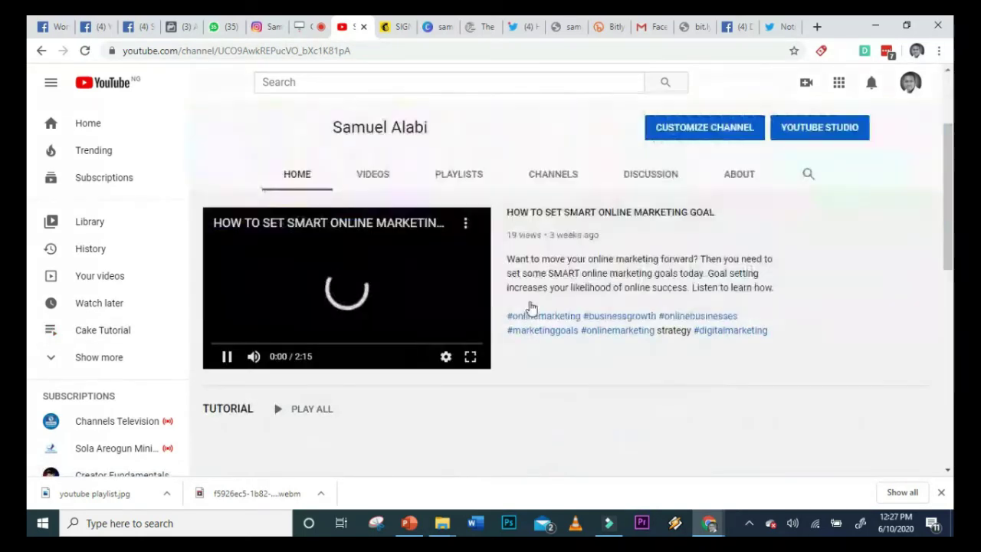
pyautogui.click(253, 356)
pyautogui.scroll(-9, 371, 337)
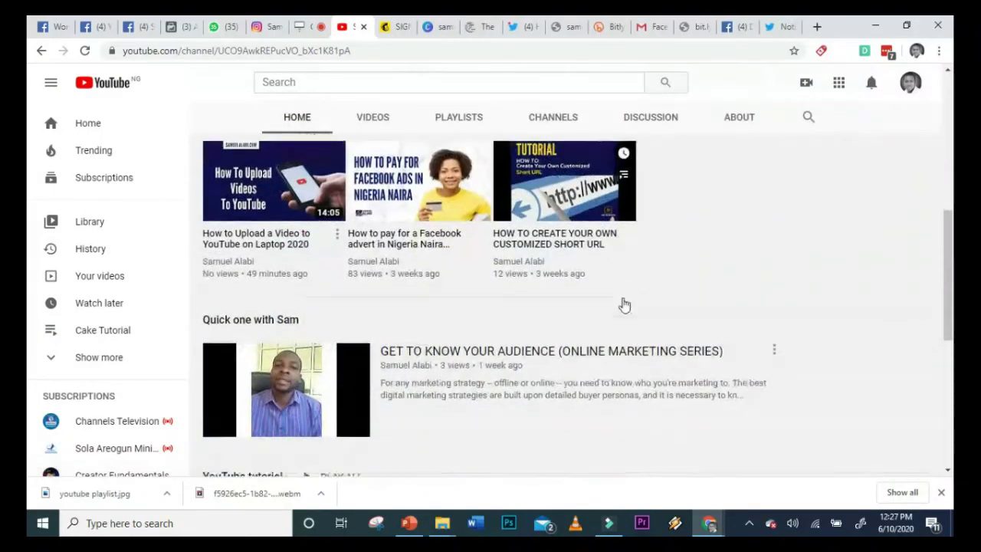
# Open the channel's Playlists page and check the created playlists for Cake Tutorial
pyautogui.scroll(10, 574, 286)
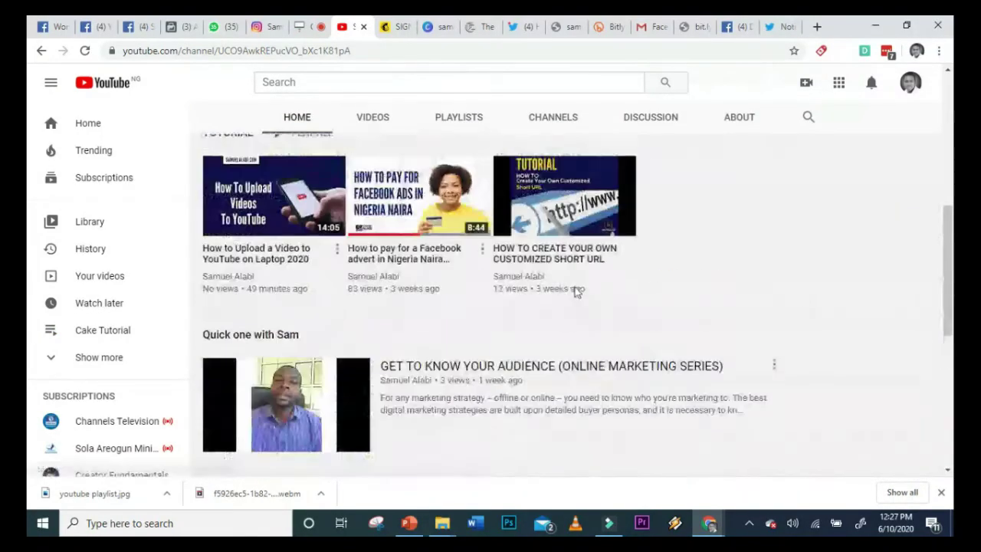
pyautogui.click(457, 306)
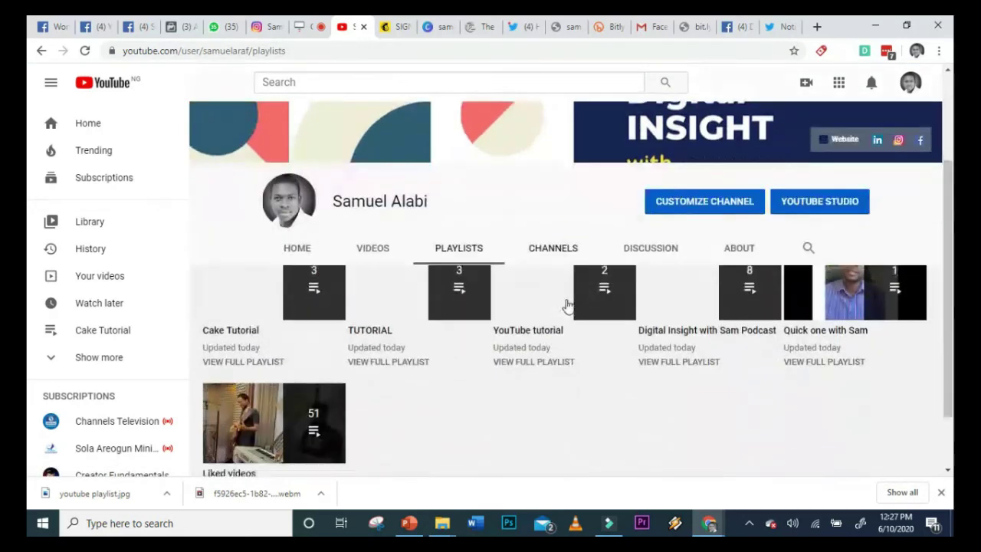
pyautogui.scroll(-2, 565, 306)
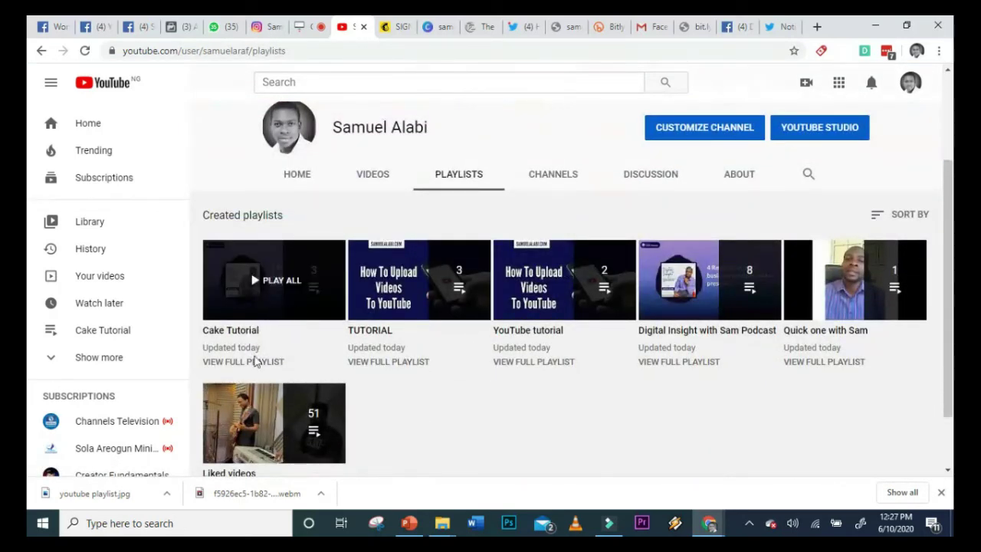